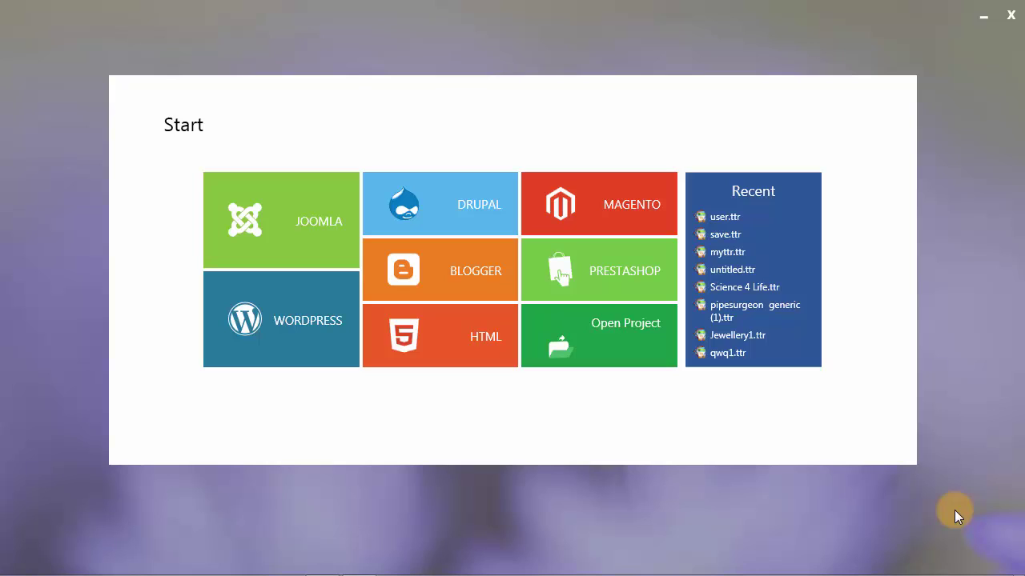
- Pick the WordPress tile on the Start screen to begin a new theme
click(303, 250)
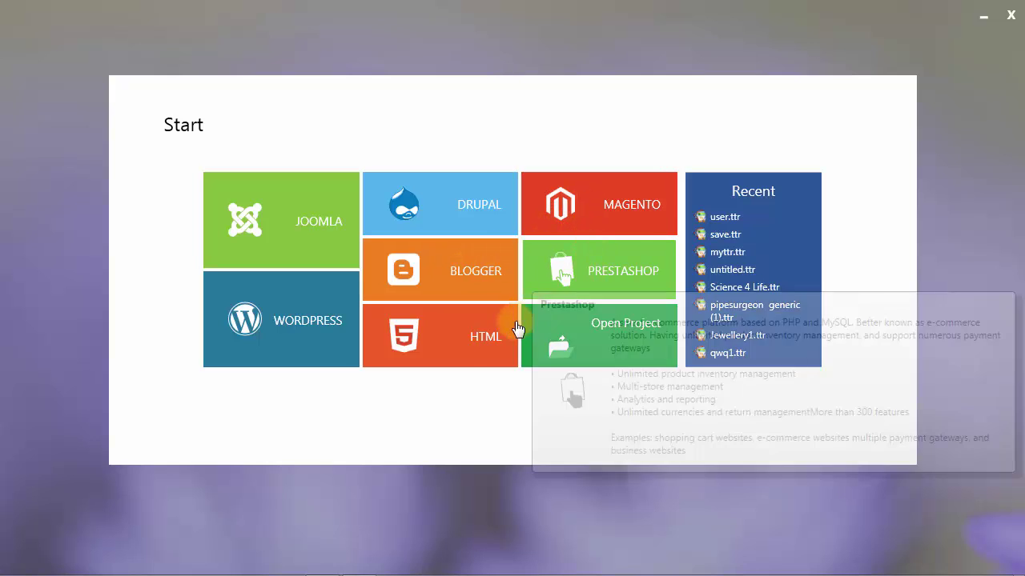
mouse_move(466, 353)
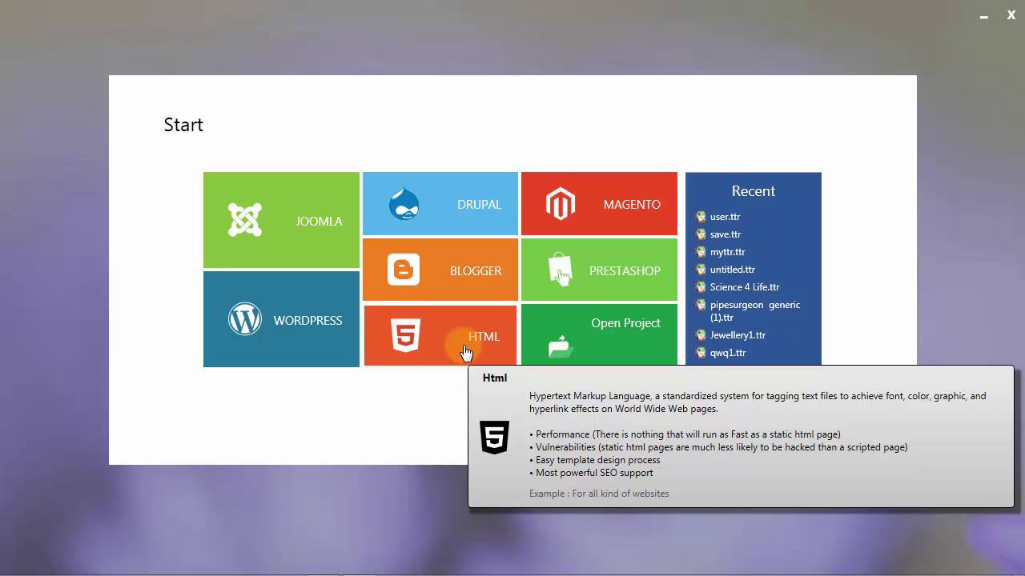
click(296, 321)
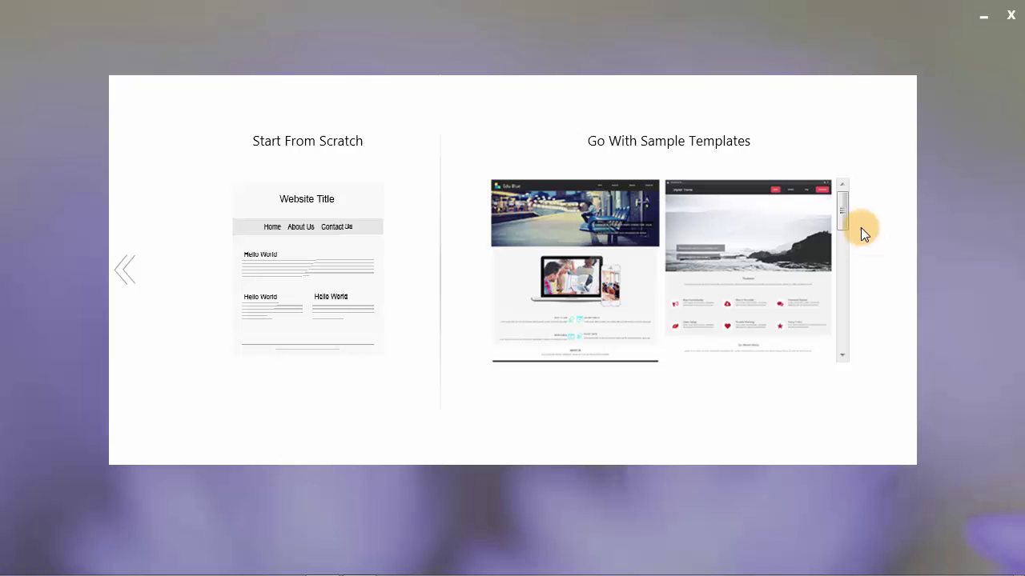
- Scroll past the sample templates and choose Start From Scratch
drag(844, 229, 836, 204)
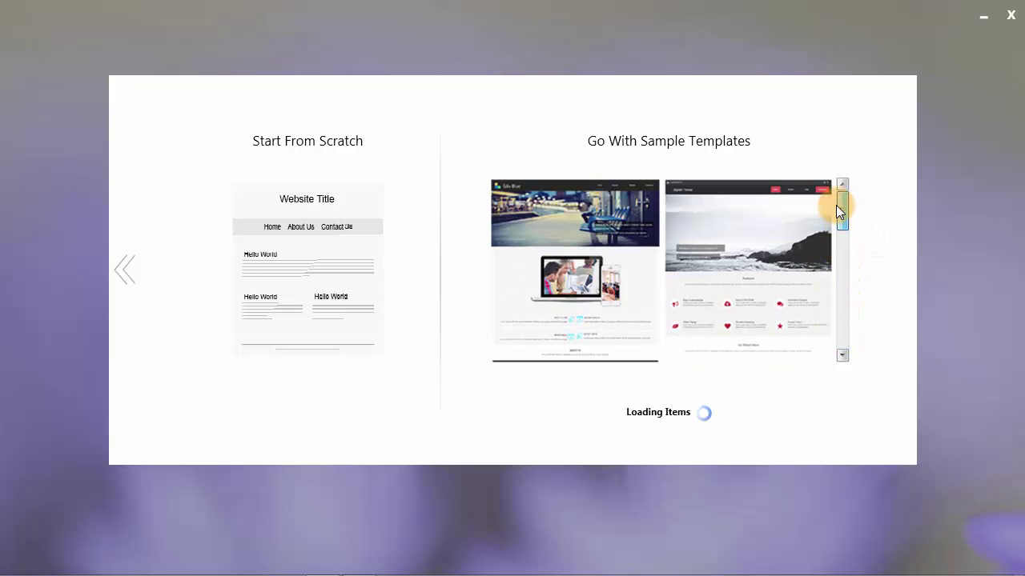
click(306, 311)
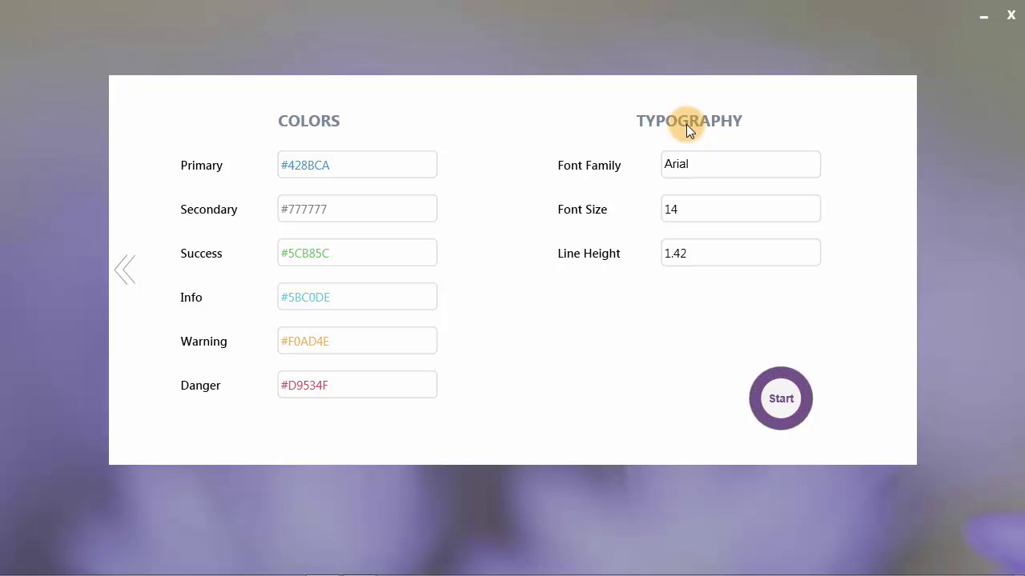
- Accept the default colours (Primary #428BCA) and Arial 14 typography to open the editor
click(778, 398)
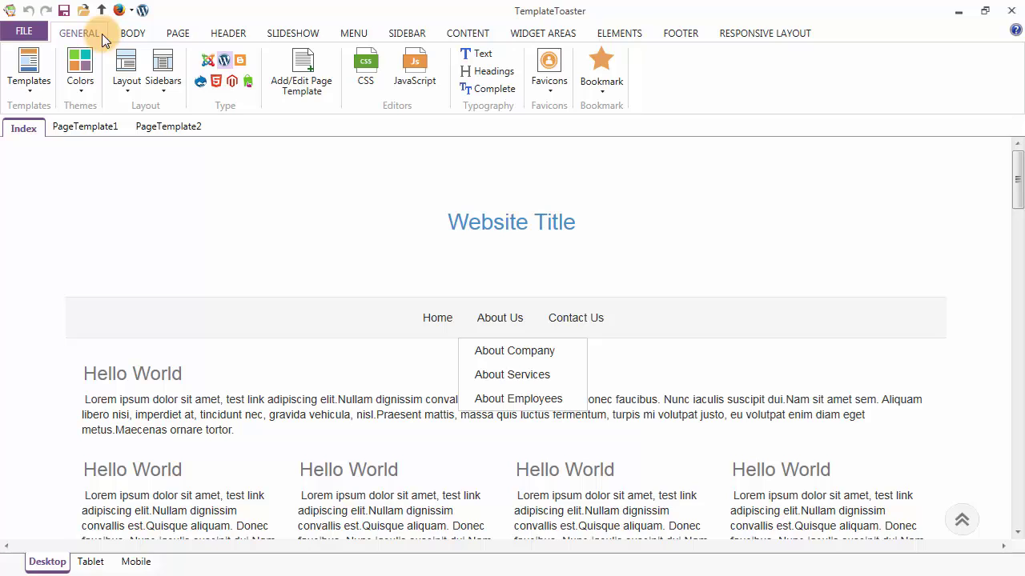
click(34, 84)
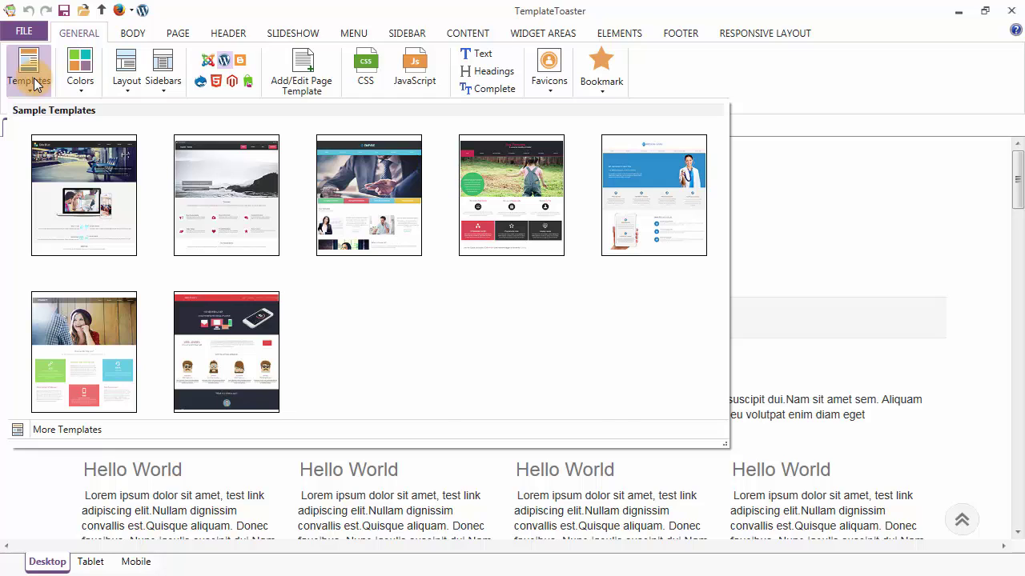
click(34, 83)
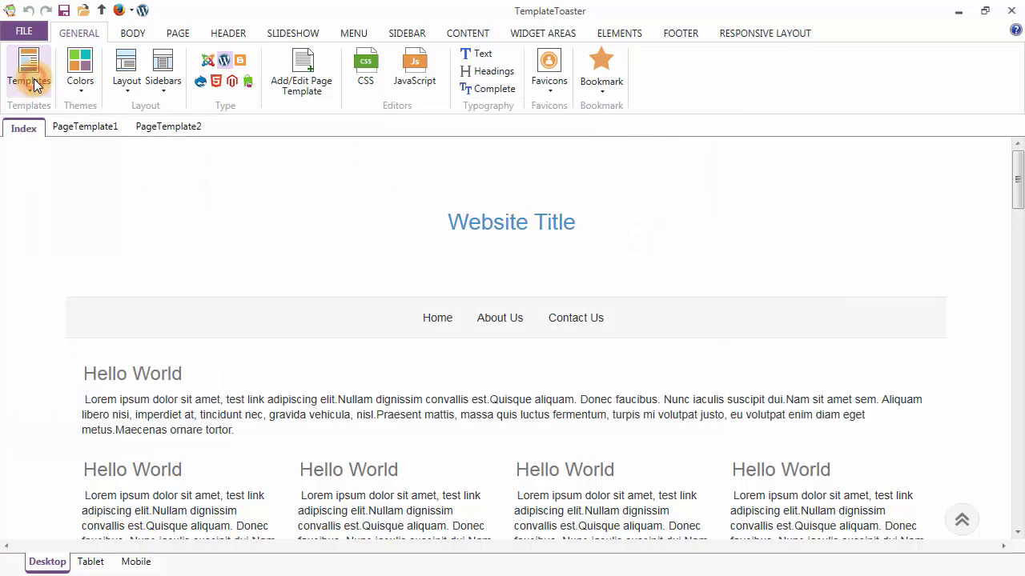
click(82, 78)
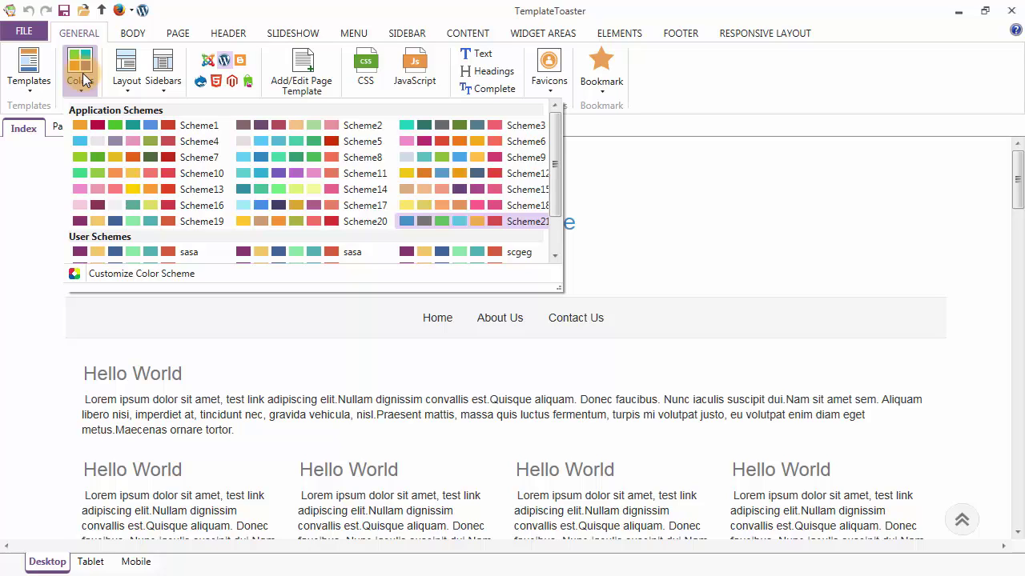
click(82, 78)
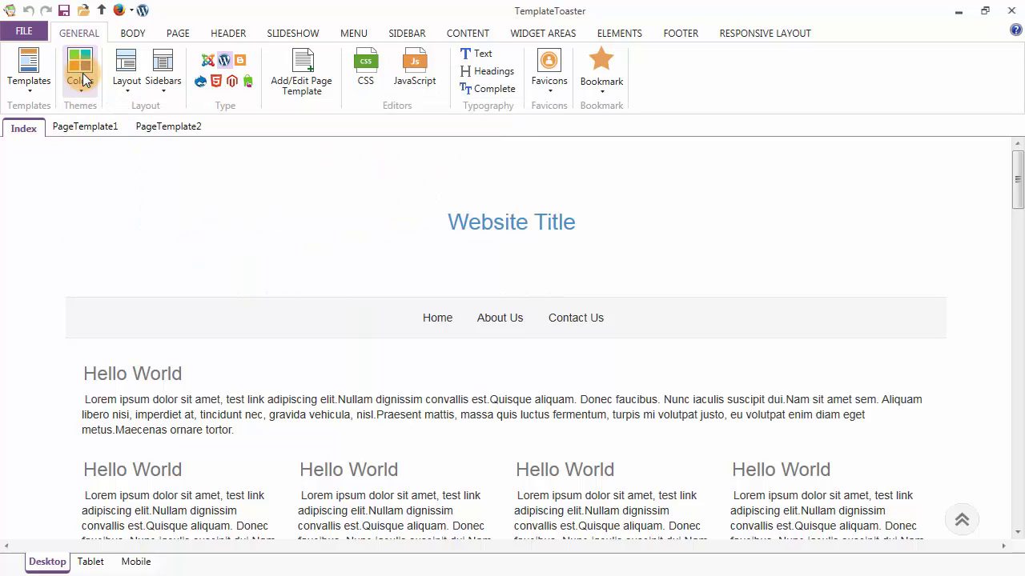
click(126, 80)
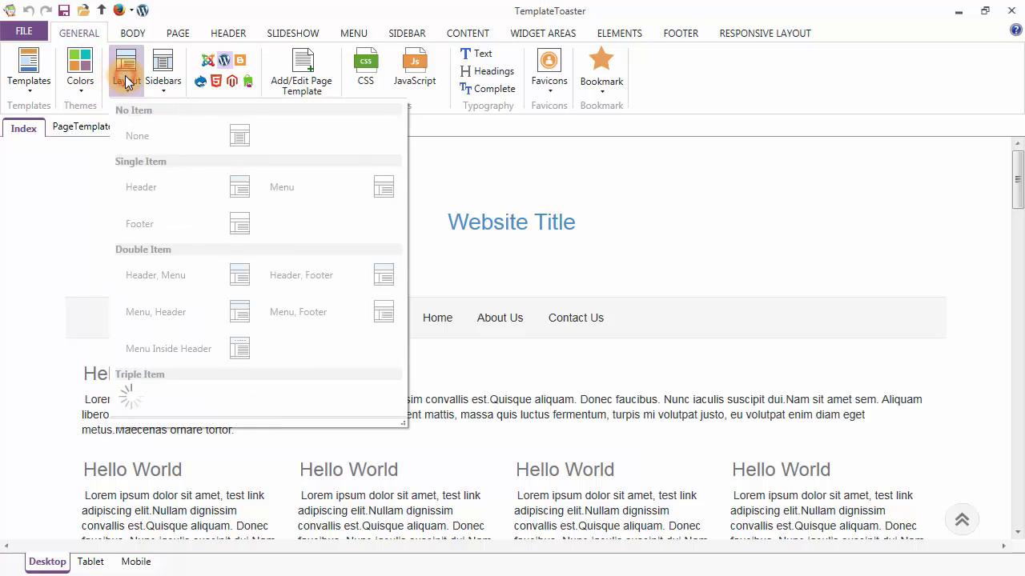
click(126, 80)
click(159, 79)
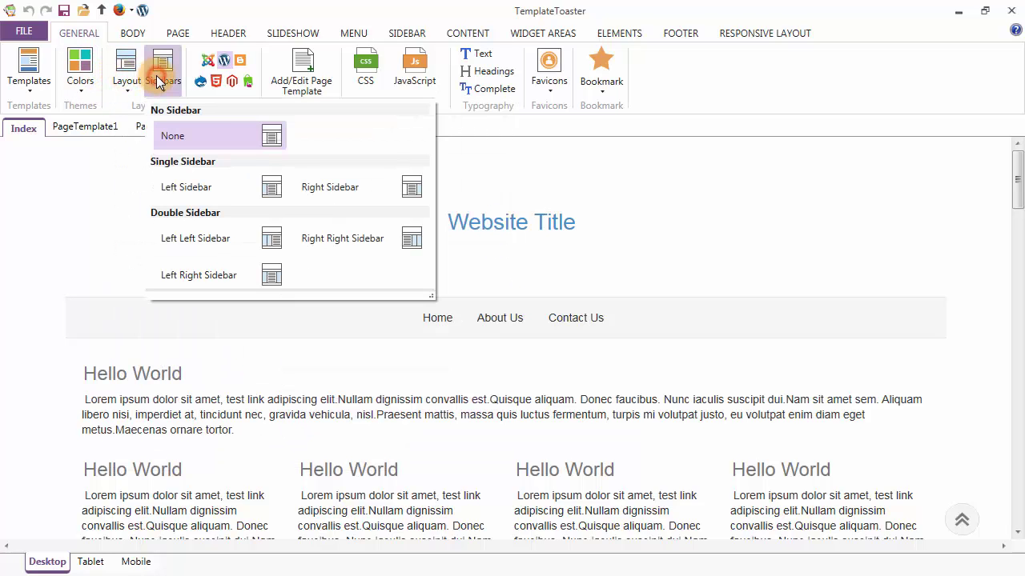
click(158, 78)
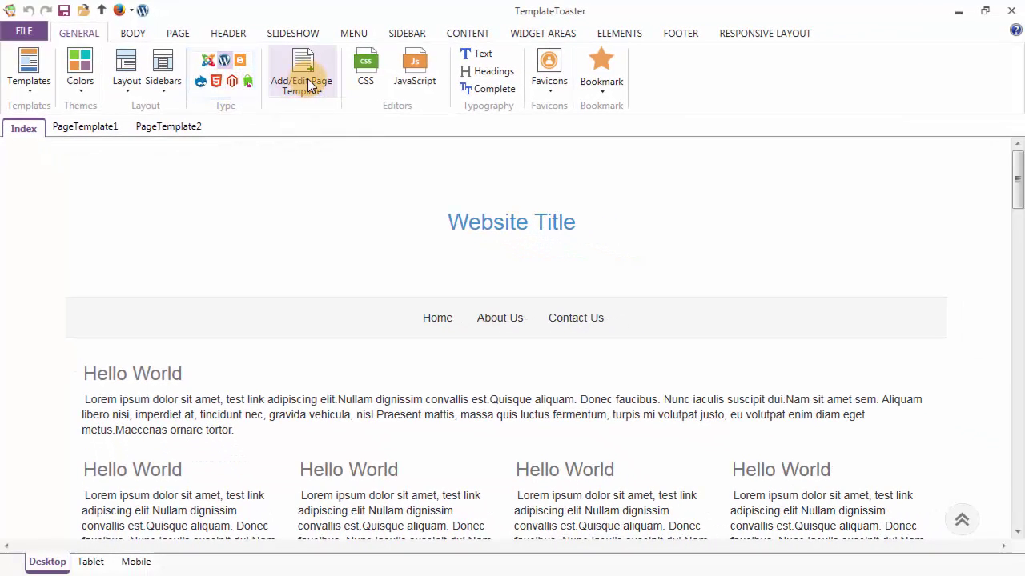
click(308, 87)
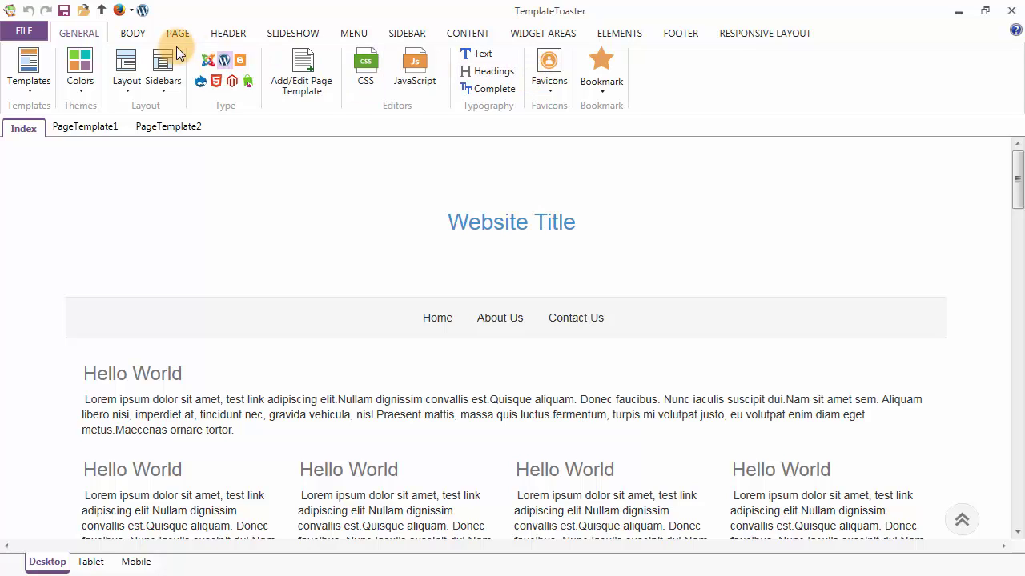
- Set the body background to a grey theme colour
click(132, 34)
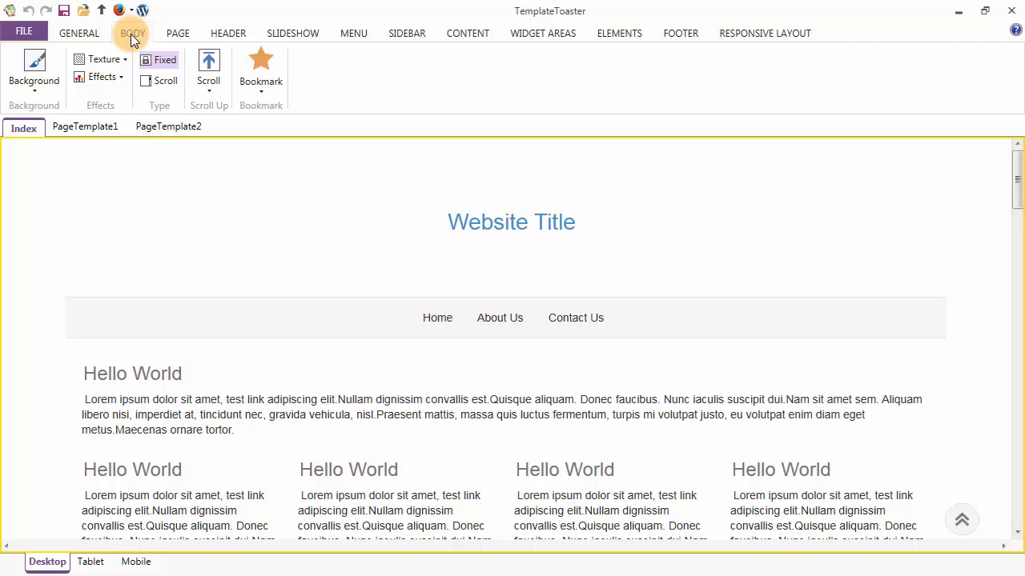
click(41, 76)
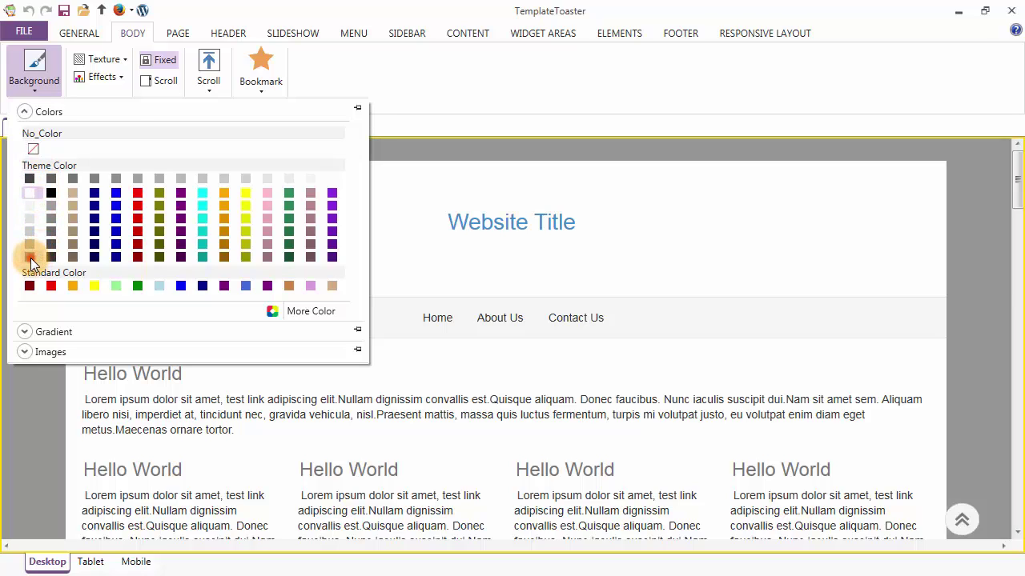
click(30, 258)
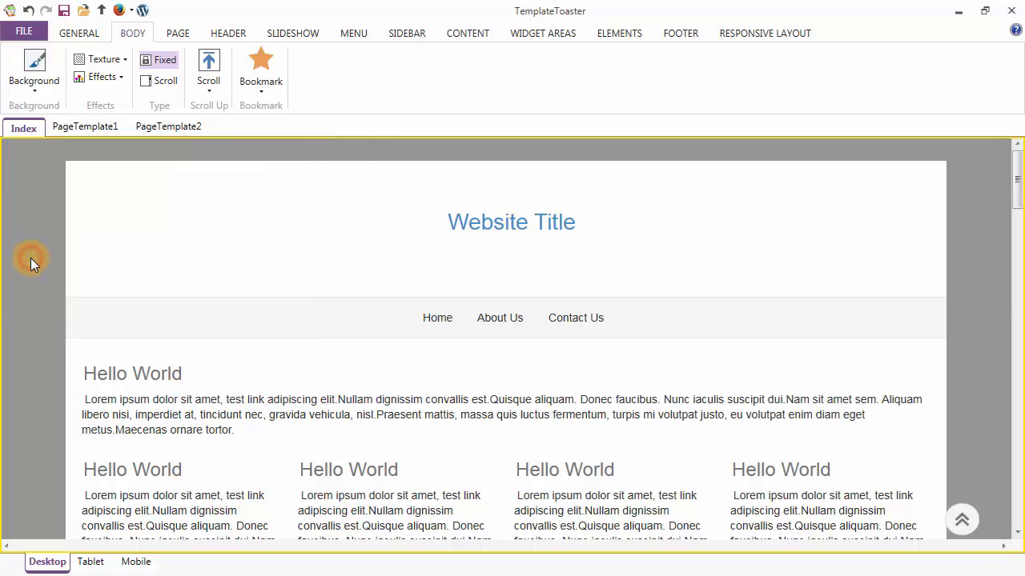
- Look through the Gradient, Image, Texture and Effects options without applying any
click(41, 62)
click(53, 331)
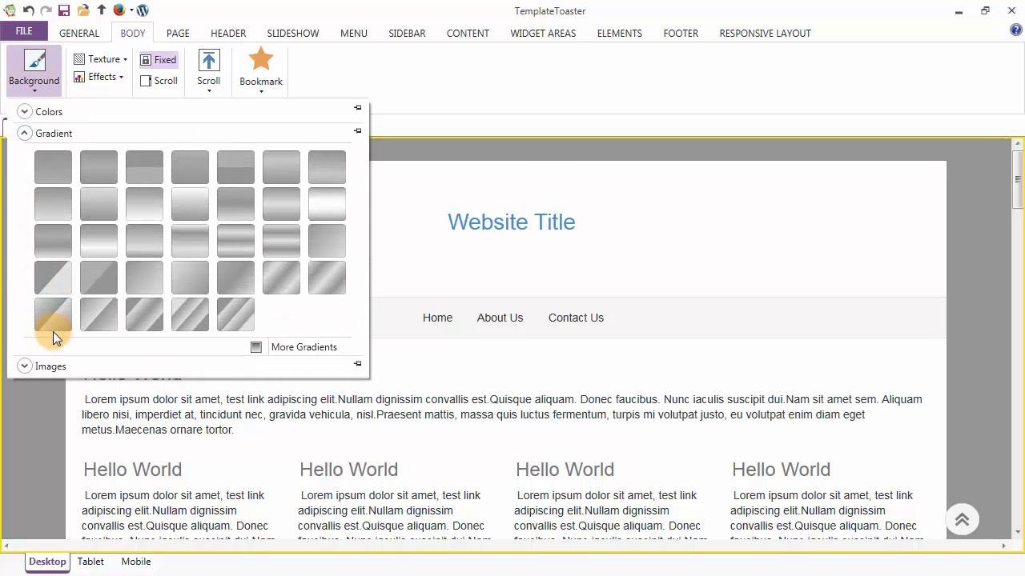
click(59, 361)
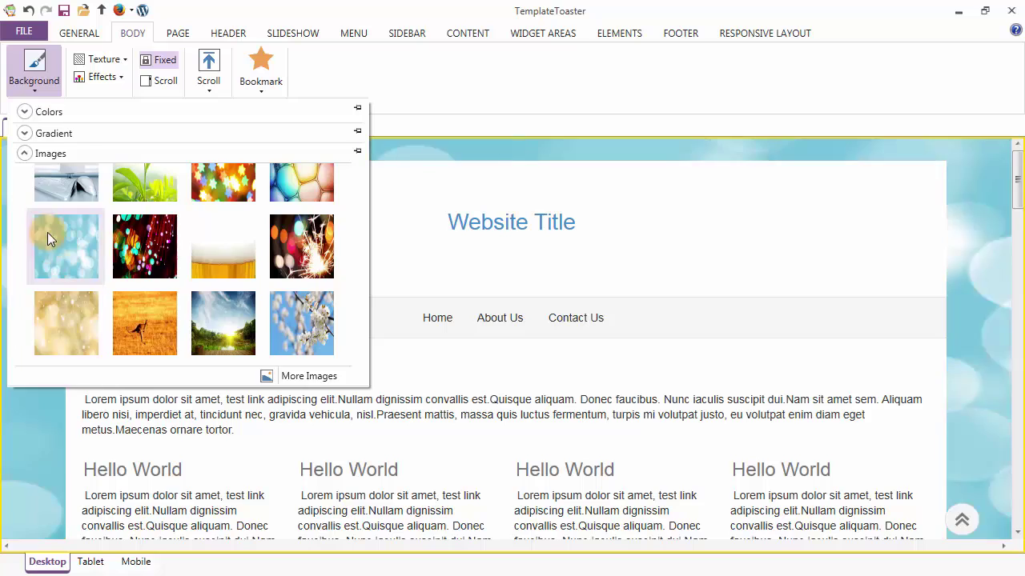
click(35, 82)
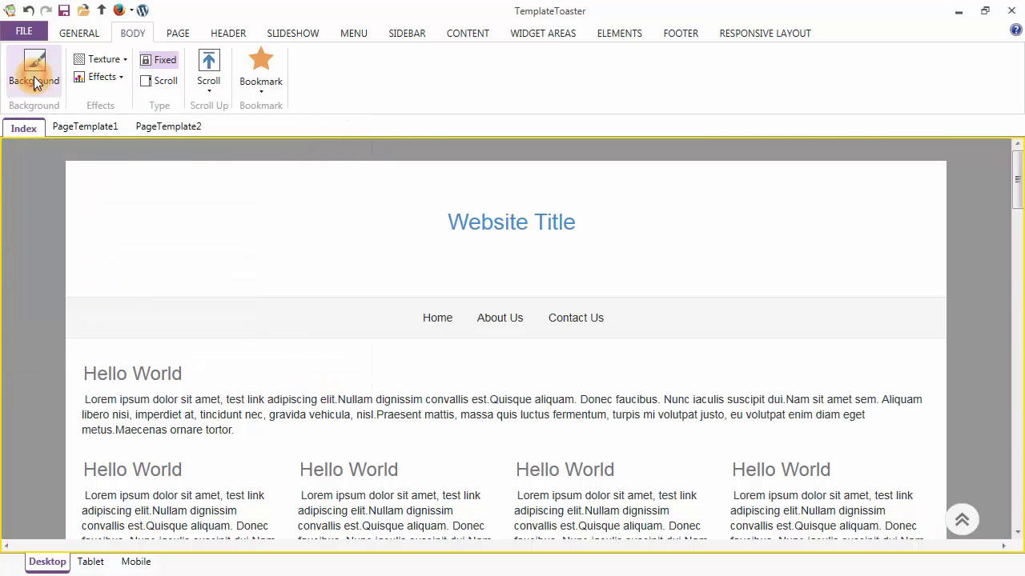
click(97, 61)
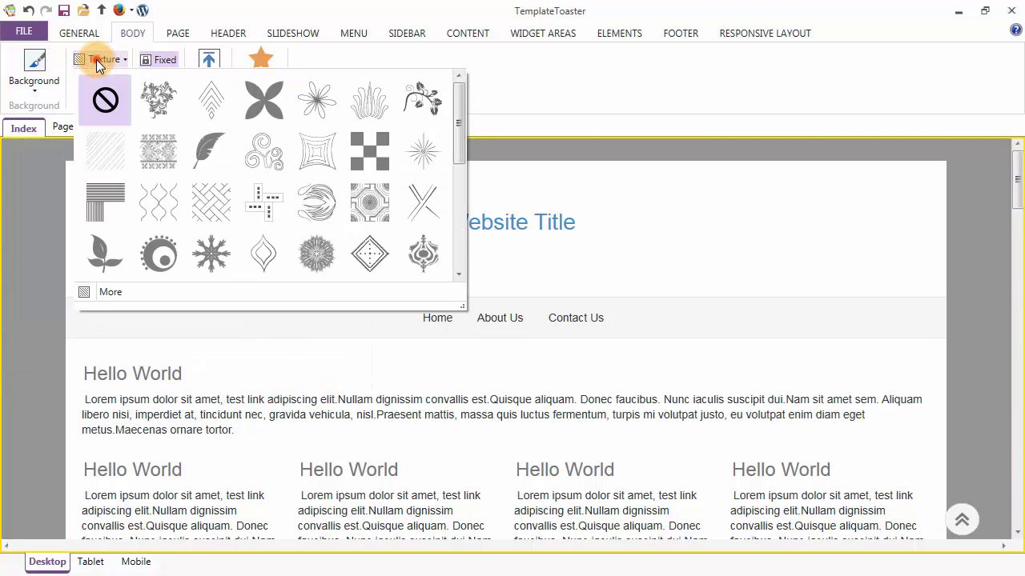
click(98, 61)
click(95, 80)
click(95, 82)
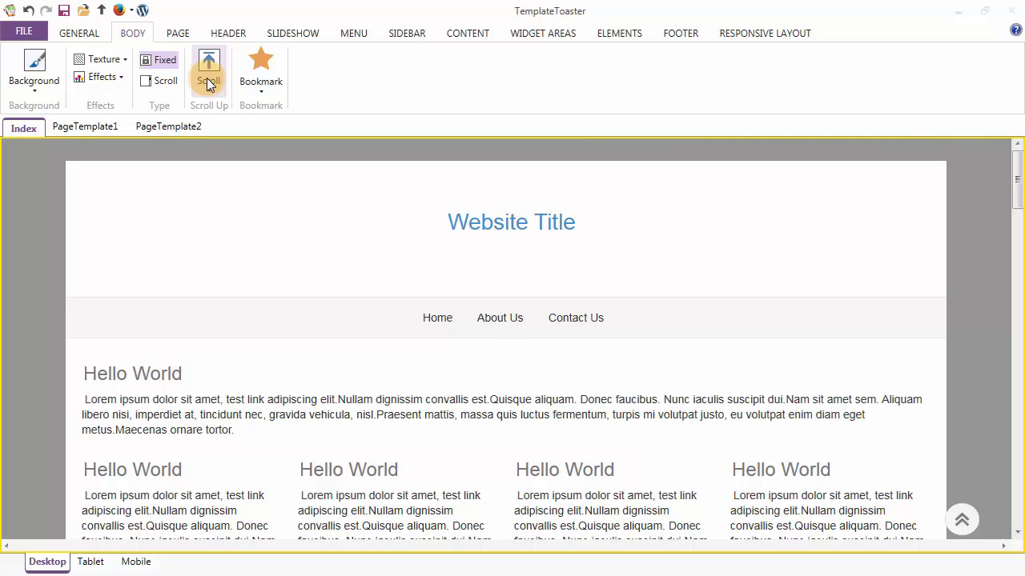
- Review the page's Layout, Width, Margin and Border options unchanged, then move to the header settings
click(178, 34)
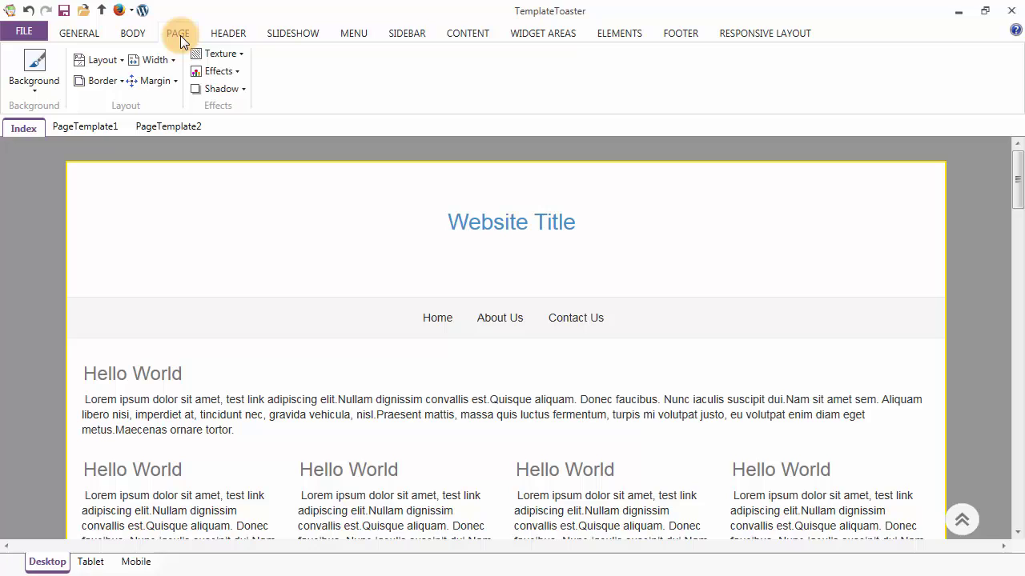
click(105, 60)
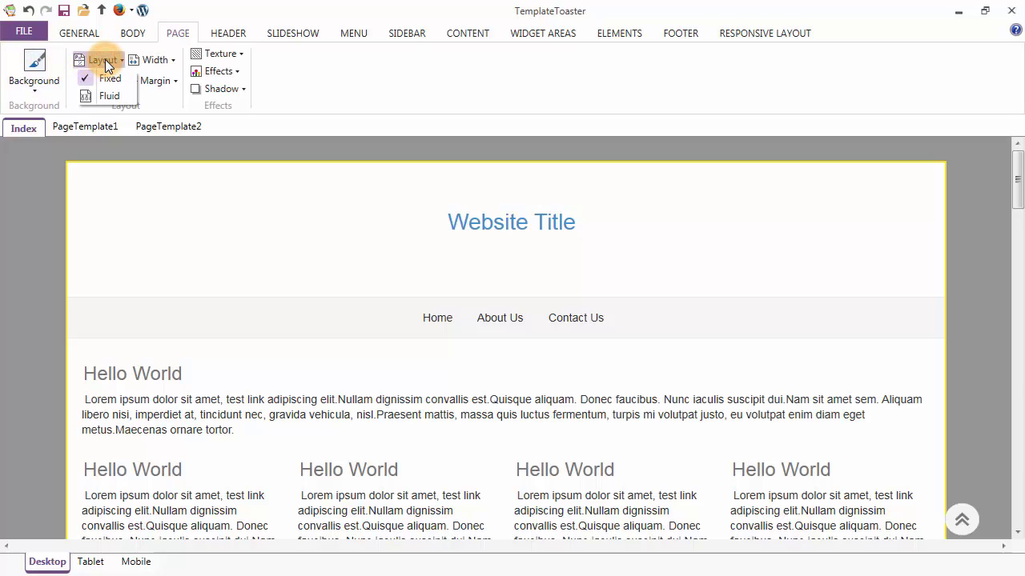
click(105, 59)
click(155, 60)
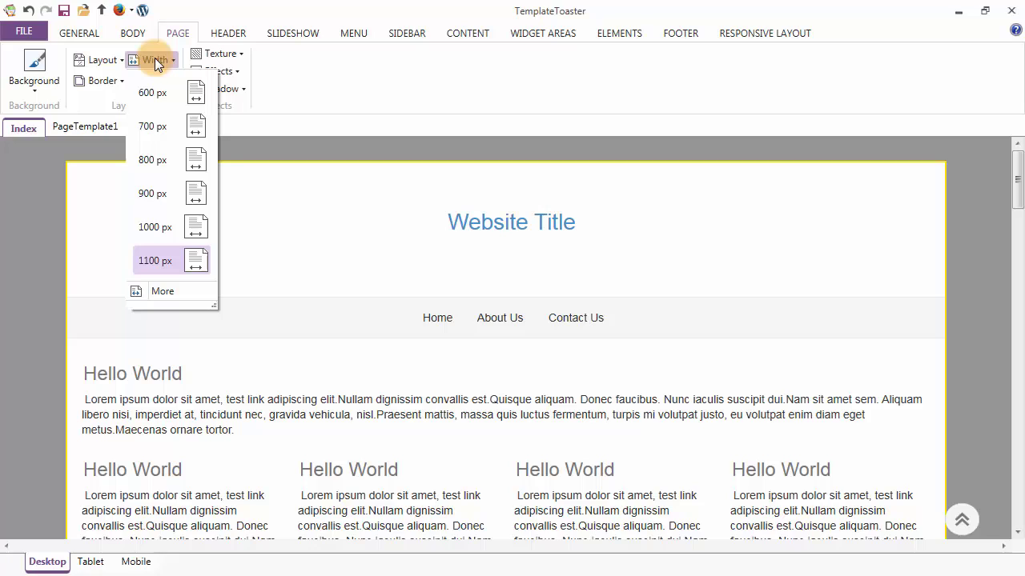
click(155, 59)
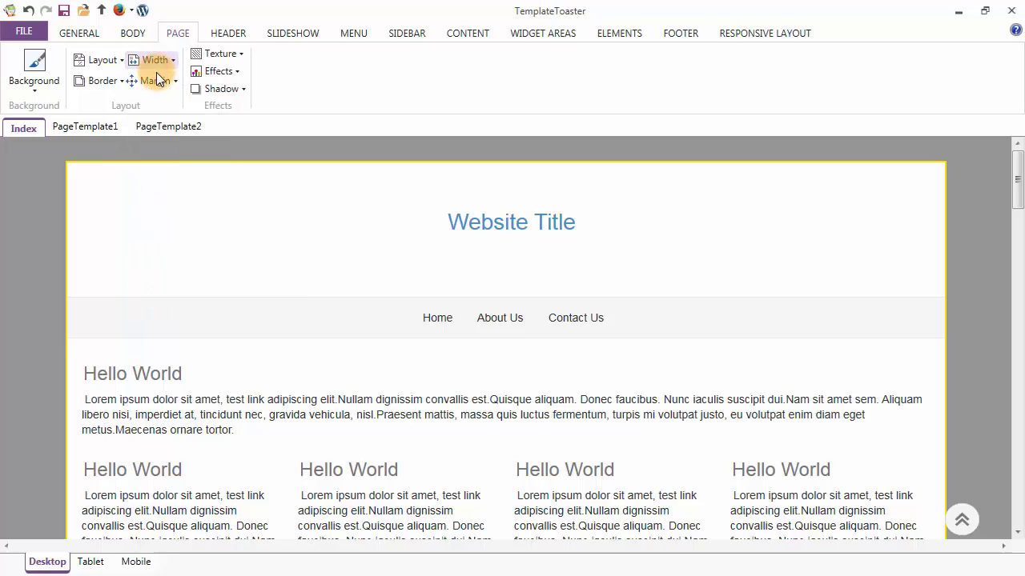
click(156, 82)
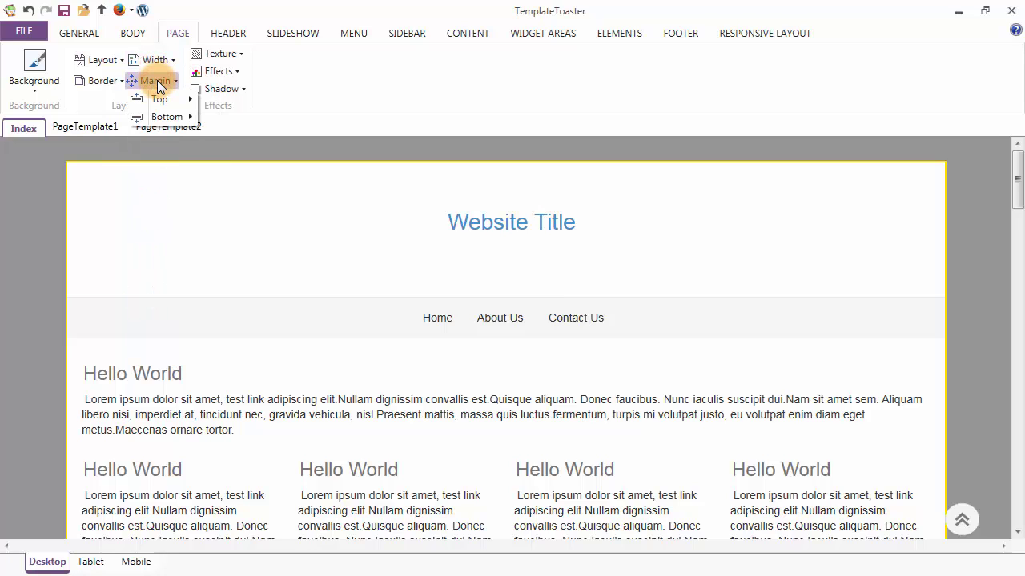
click(156, 81)
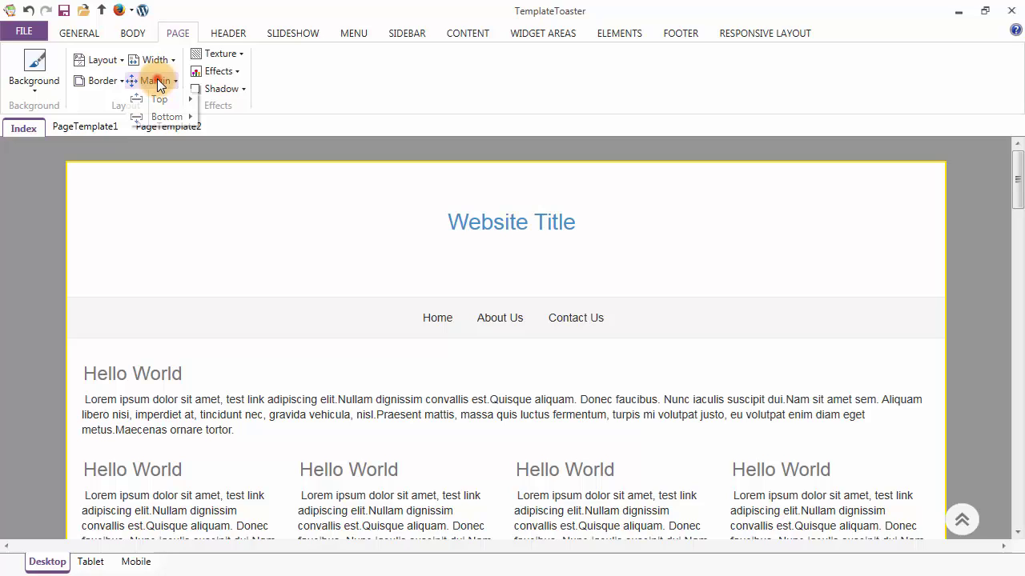
click(87, 82)
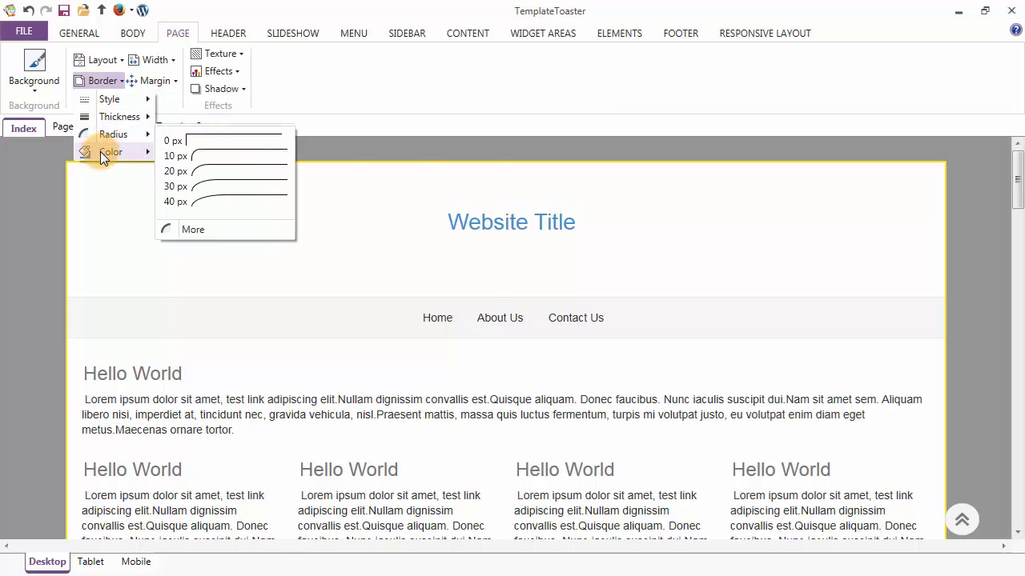
mouse_move(100, 152)
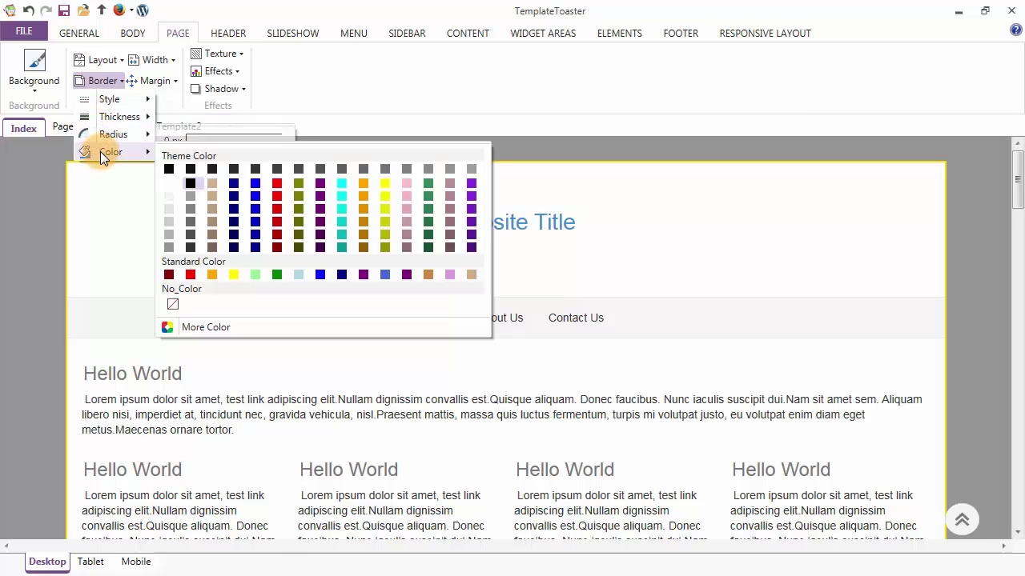
click(98, 81)
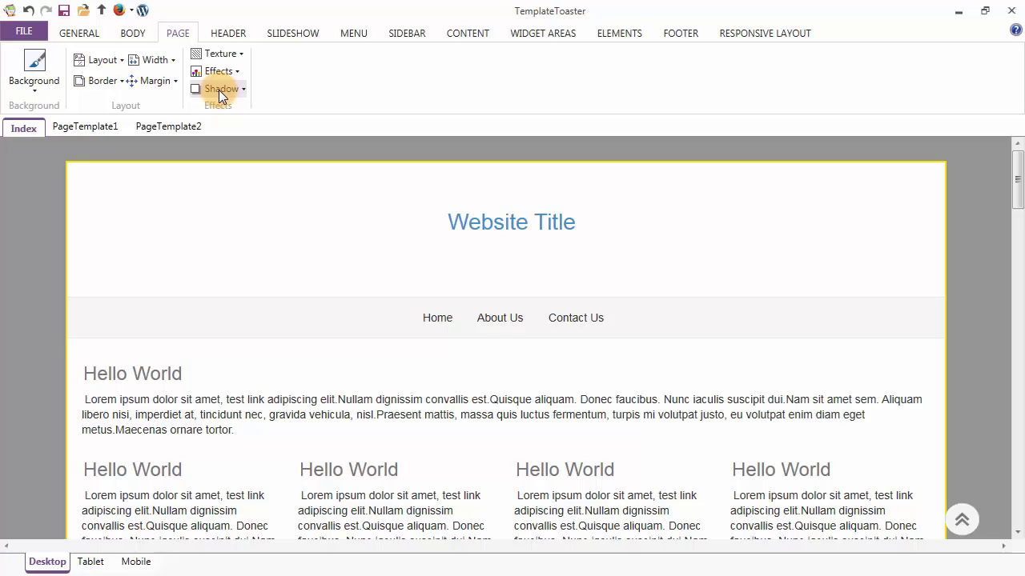
click(223, 36)
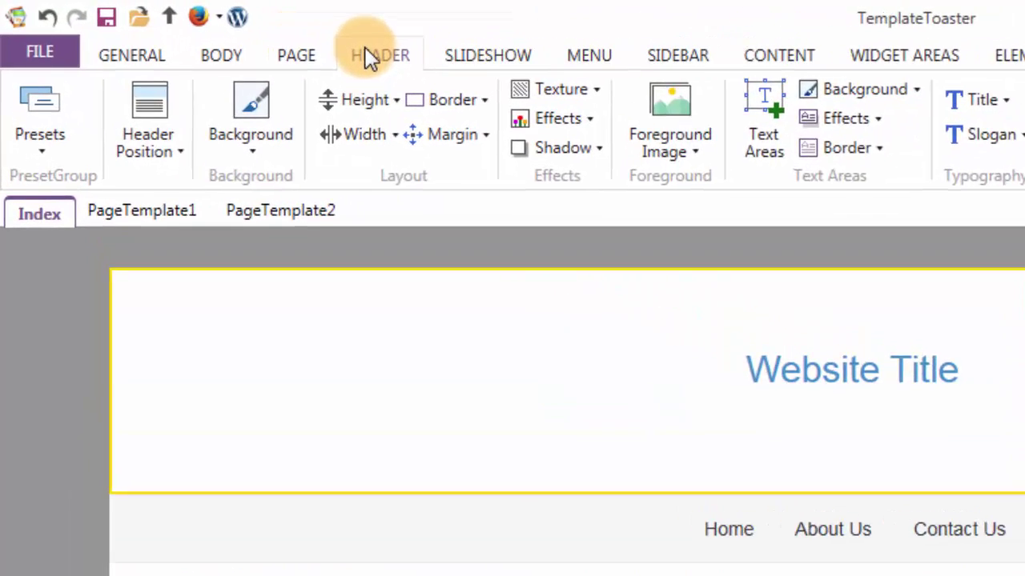
- Skip the header presets and set the smiling woman photo as the header foreground image
click(35, 112)
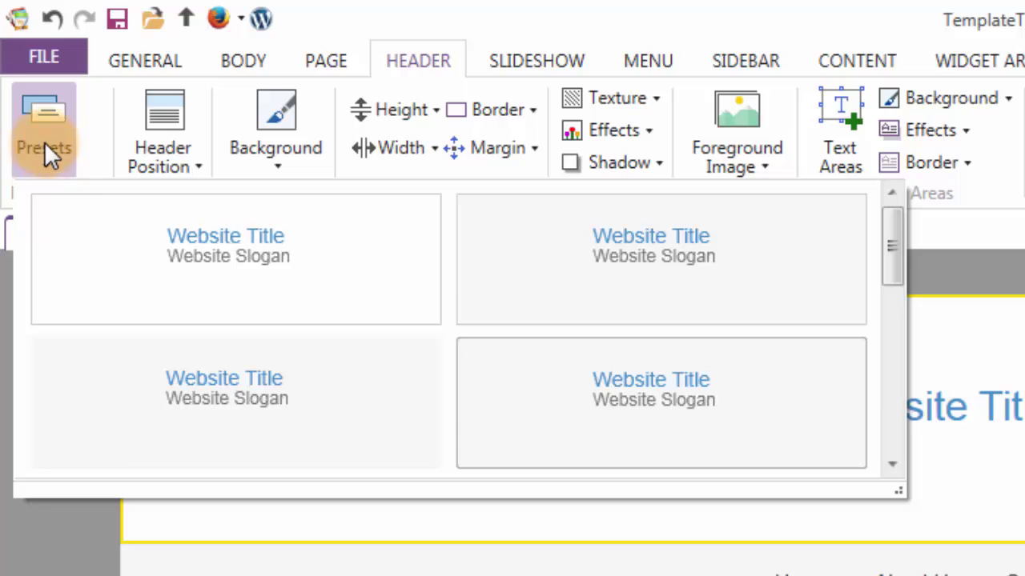
click(44, 143)
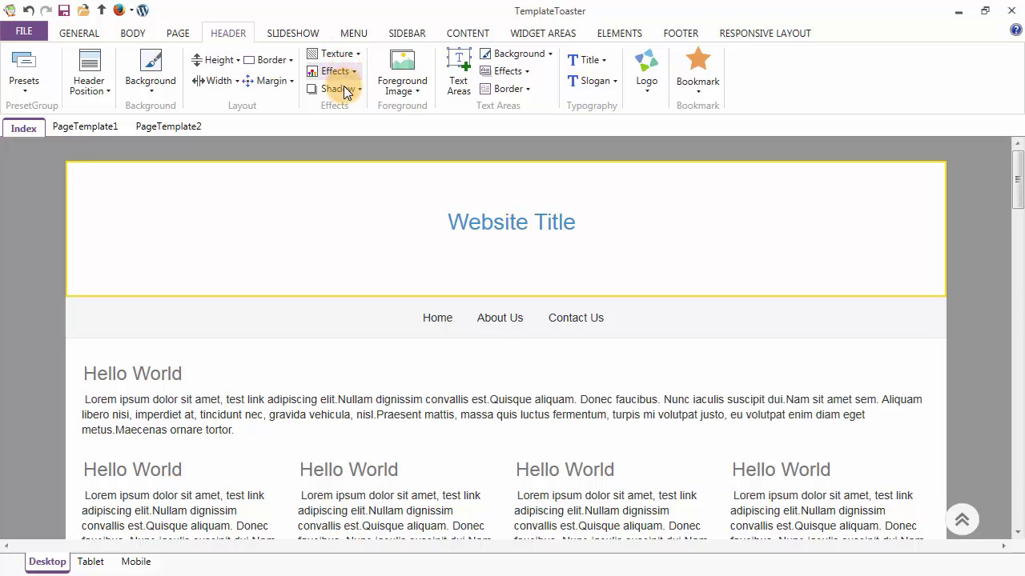
click(407, 86)
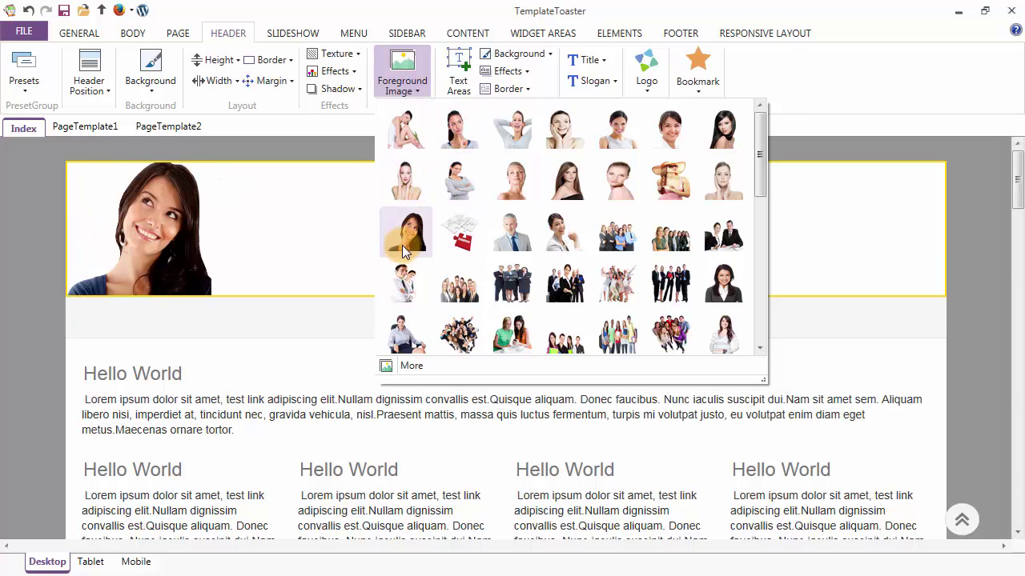
click(400, 246)
- Draw a header text area beside Website Title reading TEST at font size 22
click(453, 77)
drag(602, 185, 786, 272)
double_click(674, 218)
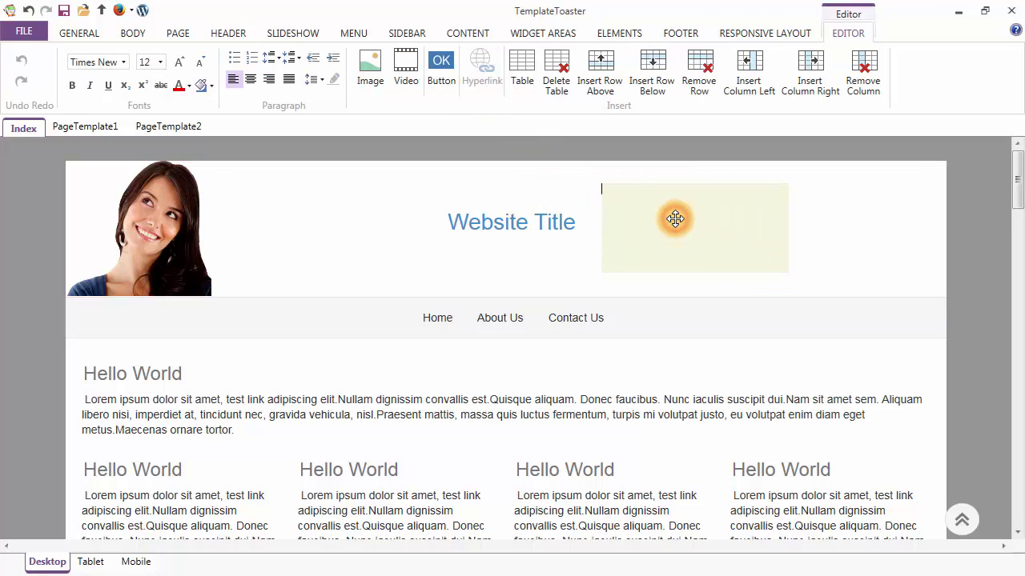
text(TEST)
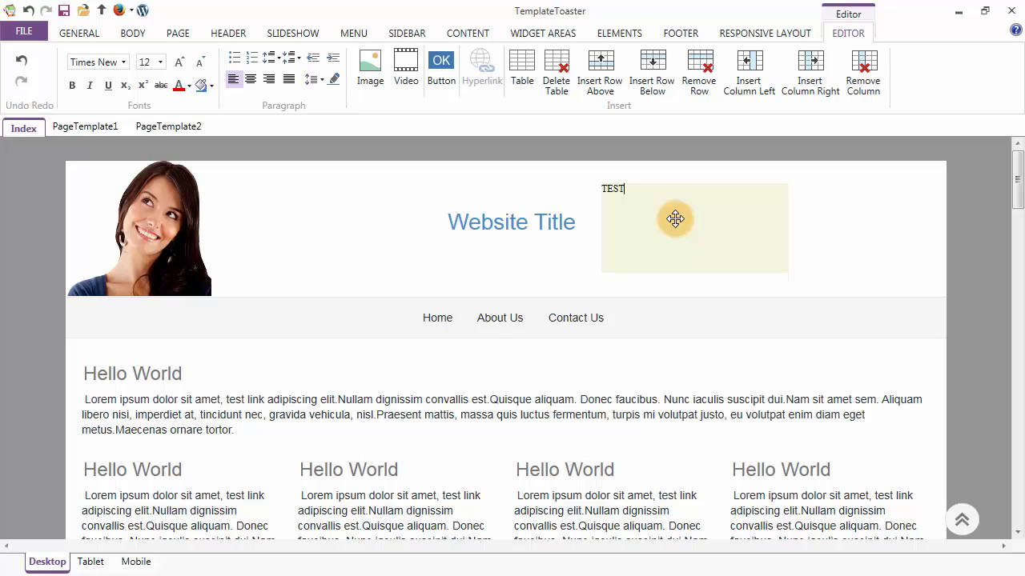
click(675, 219)
double_click(609, 188)
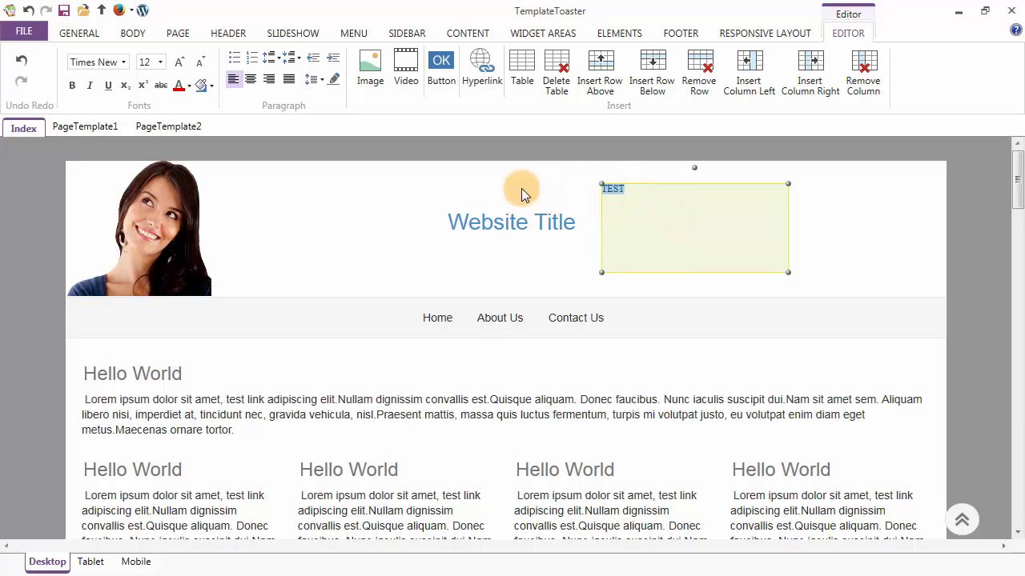
click(160, 62)
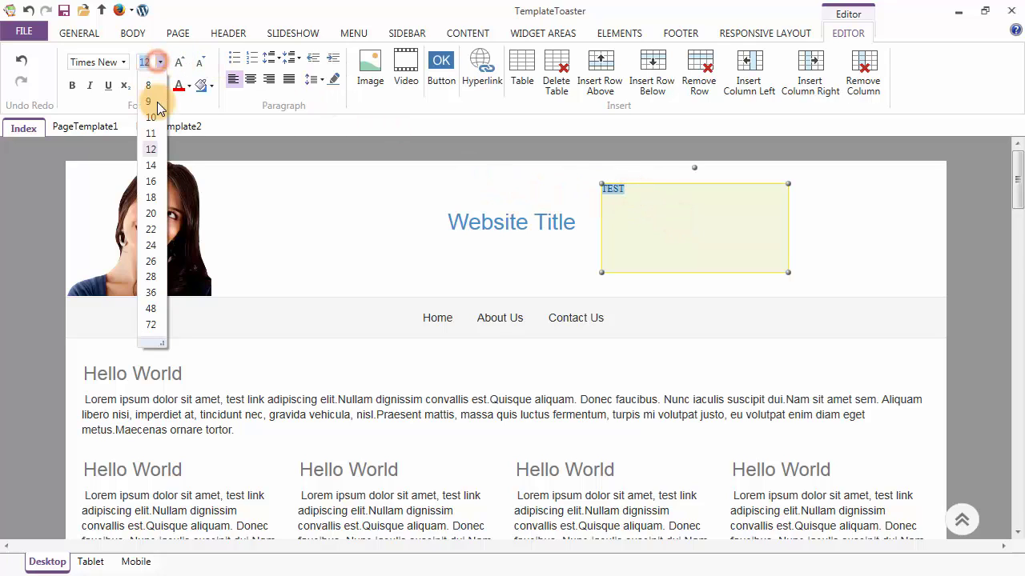
click(150, 229)
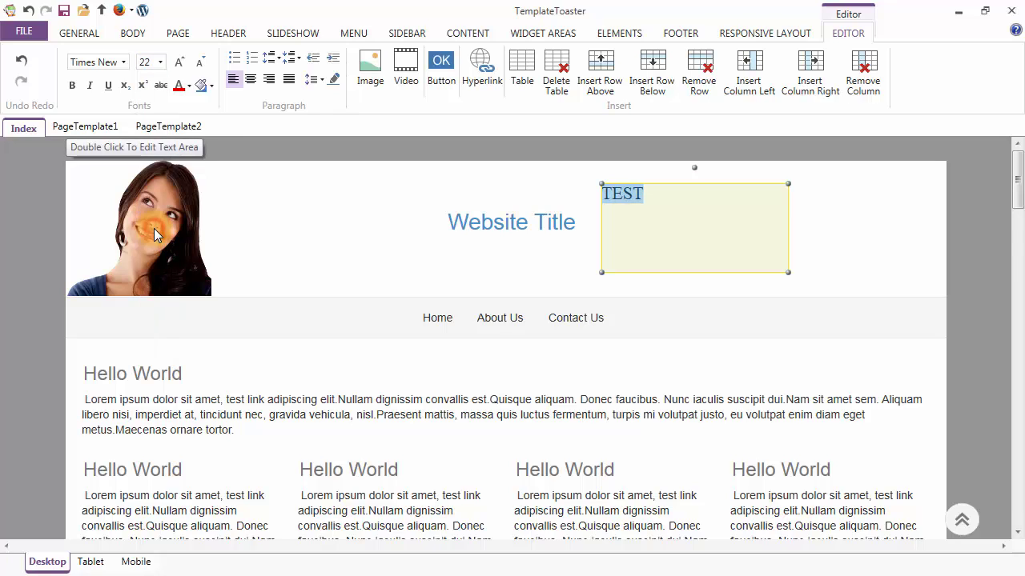
click(229, 36)
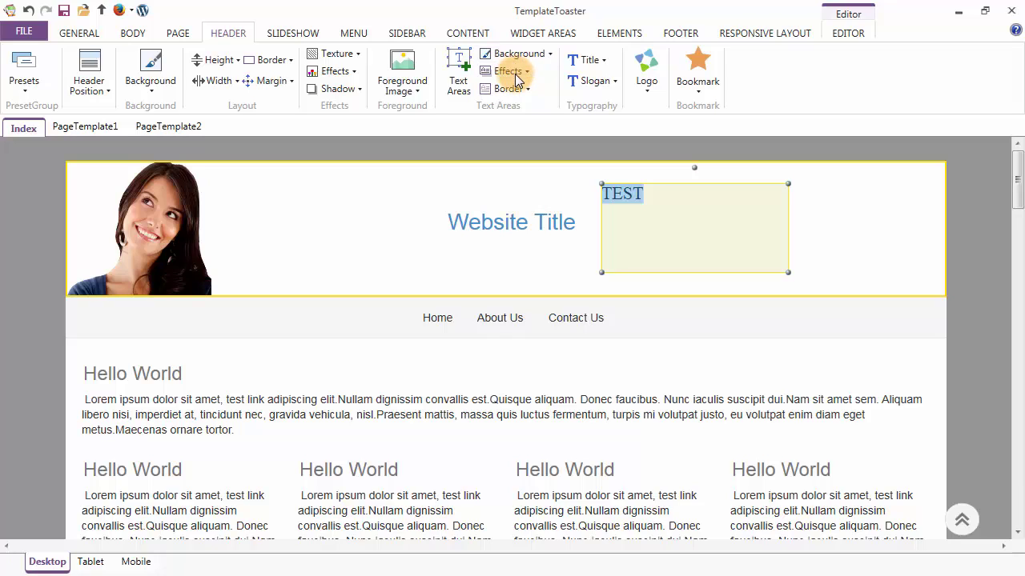
- Turn on the Website Slogan beneath the header title
click(593, 64)
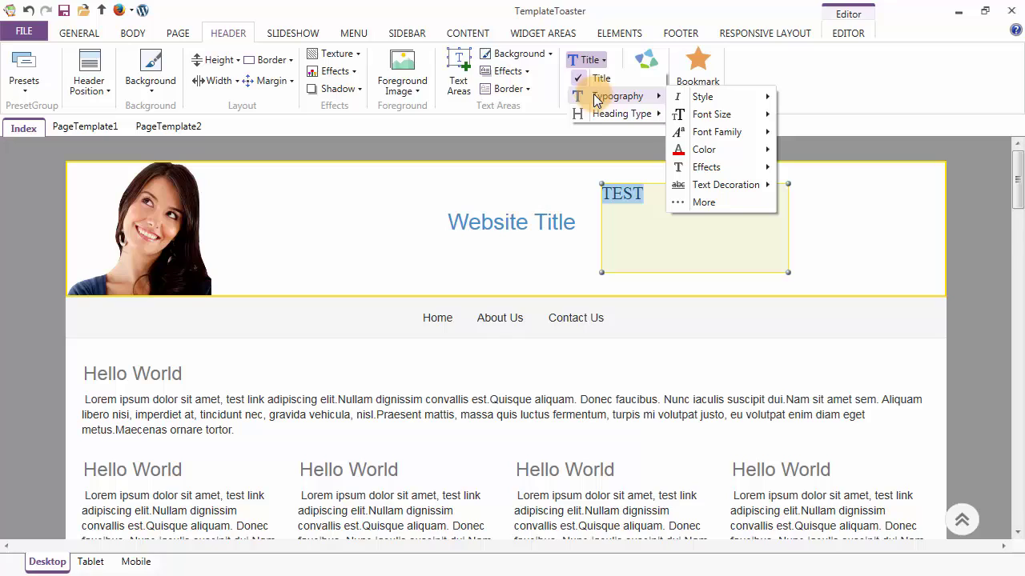
mouse_move(594, 114)
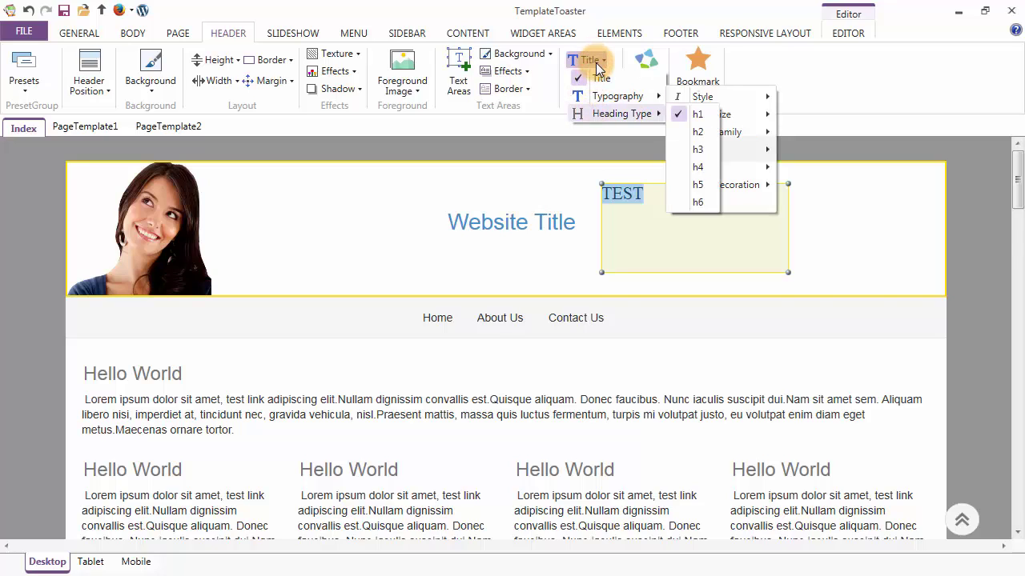
click(596, 69)
click(594, 81)
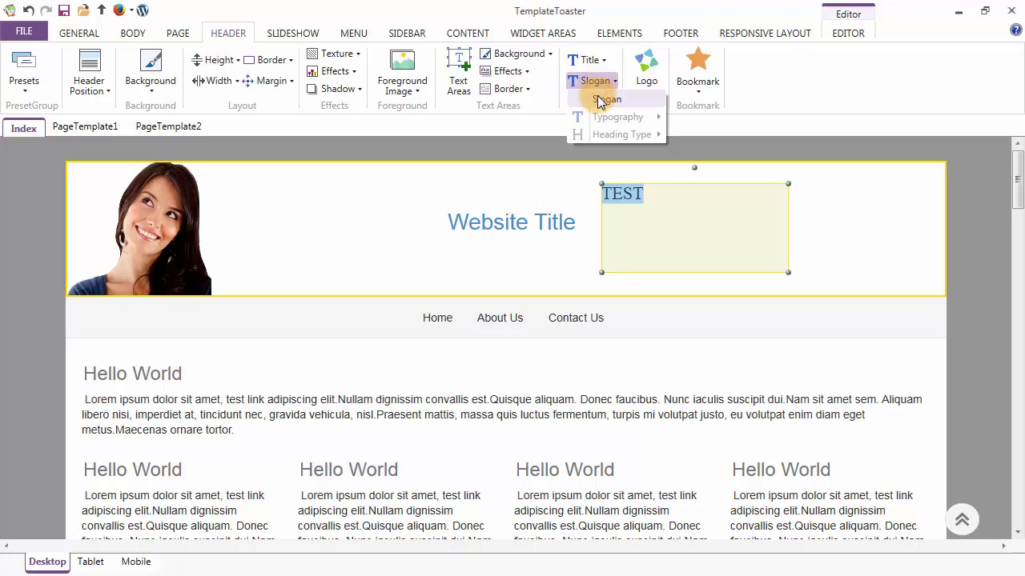
click(599, 100)
click(596, 81)
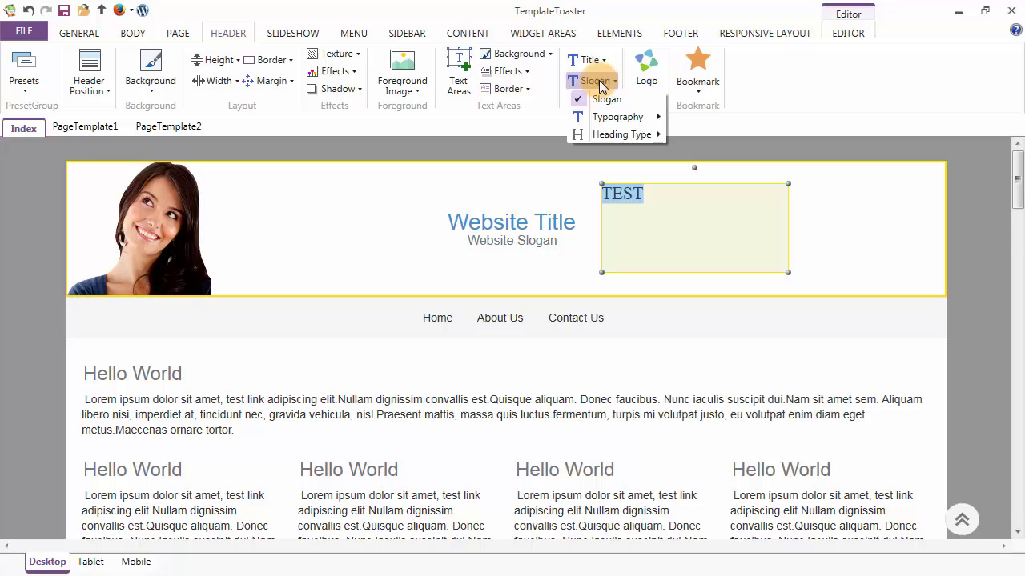
click(597, 81)
- Browse the header logo gallery without adding a logo, then move to the slideshow settings
click(646, 74)
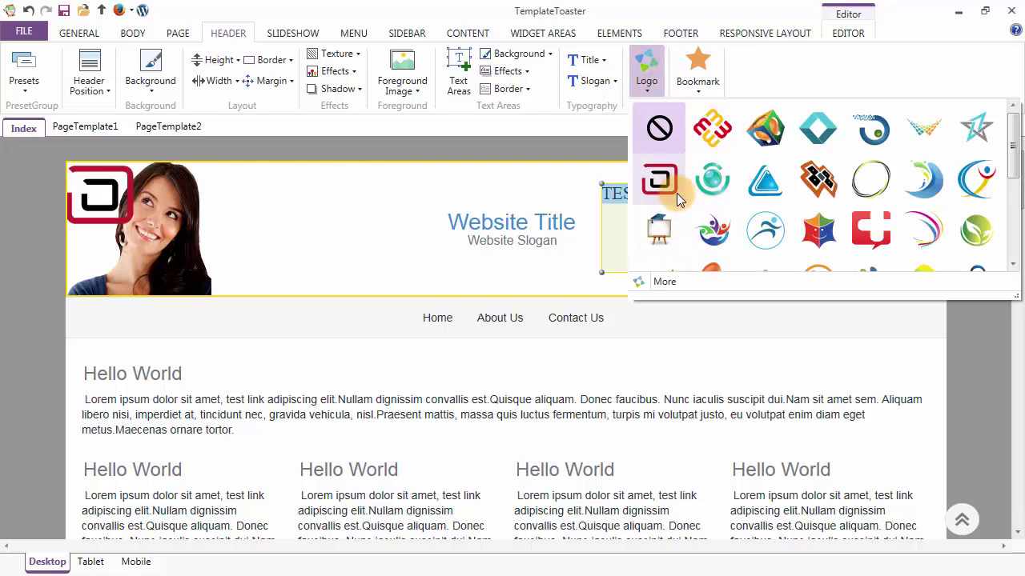
scroll(671, 268, down, 3)
scroll(669, 272, up, 3)
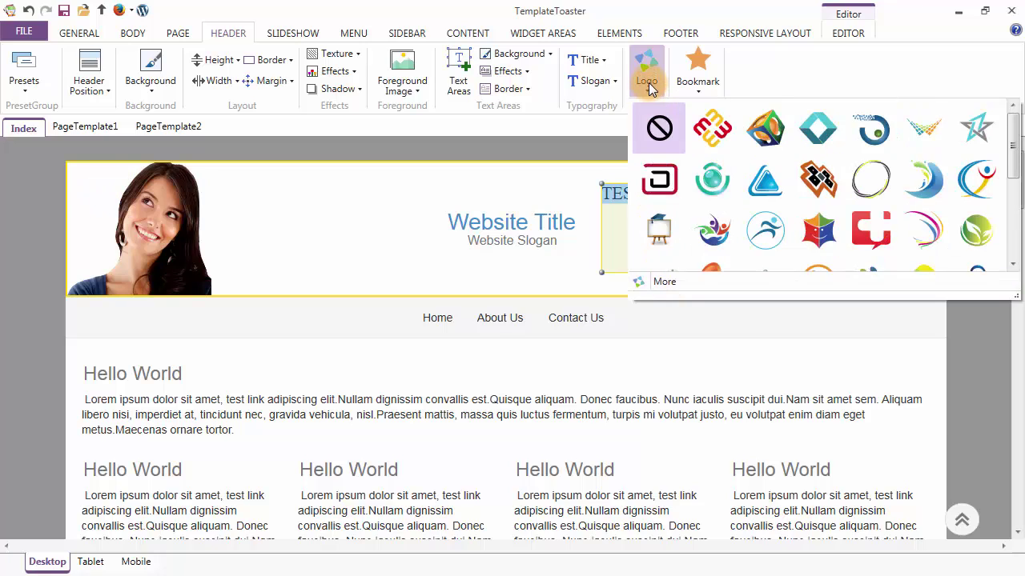
click(650, 88)
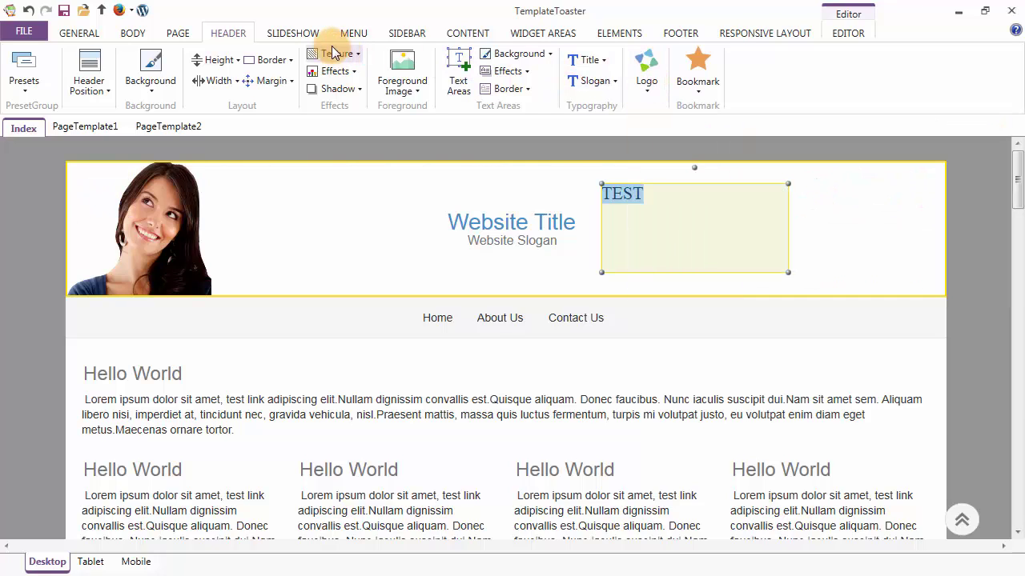
click(310, 34)
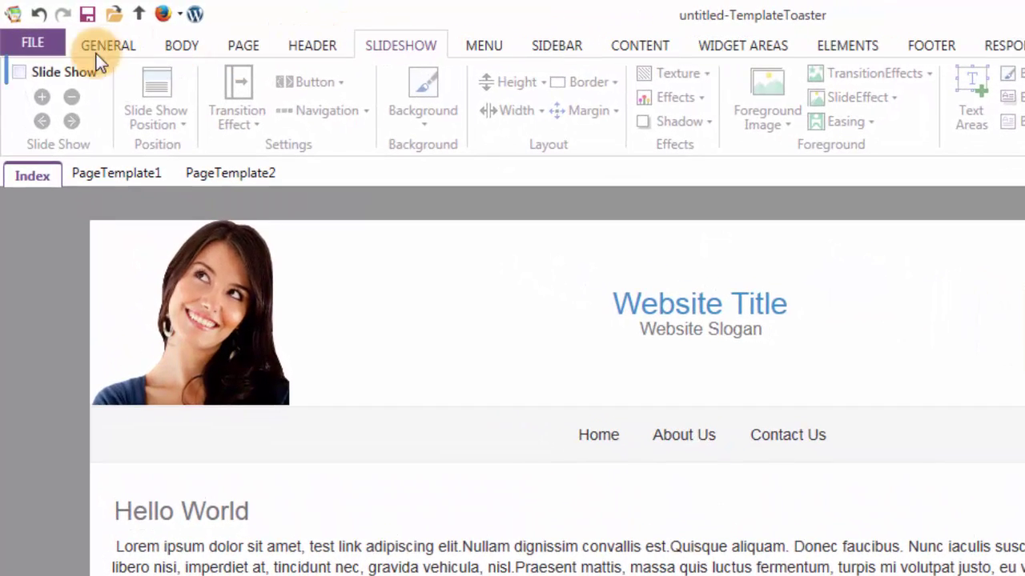
- Turn on the slideshow above the header, leaving its transition effect unchanged
click(17, 73)
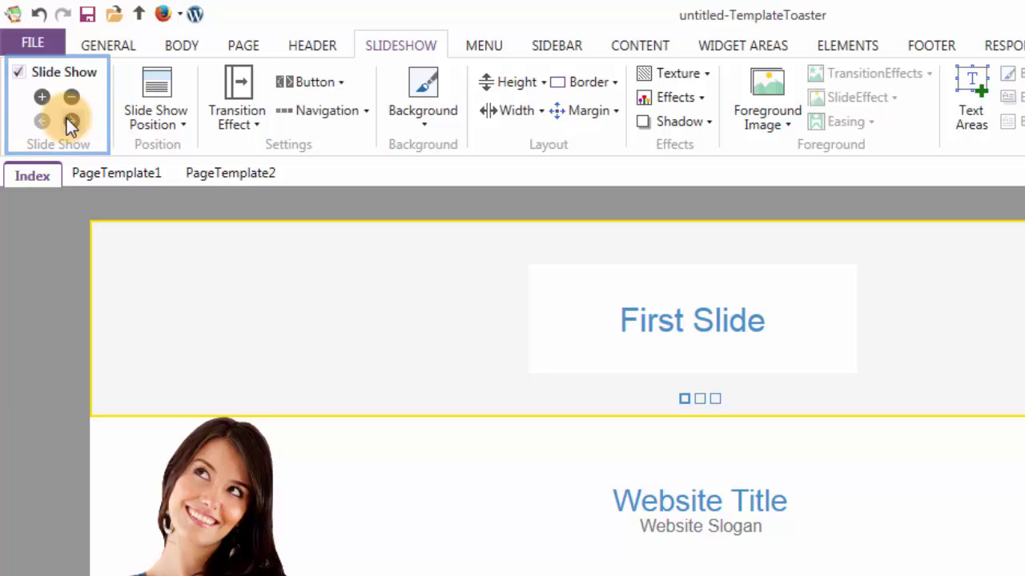
click(222, 94)
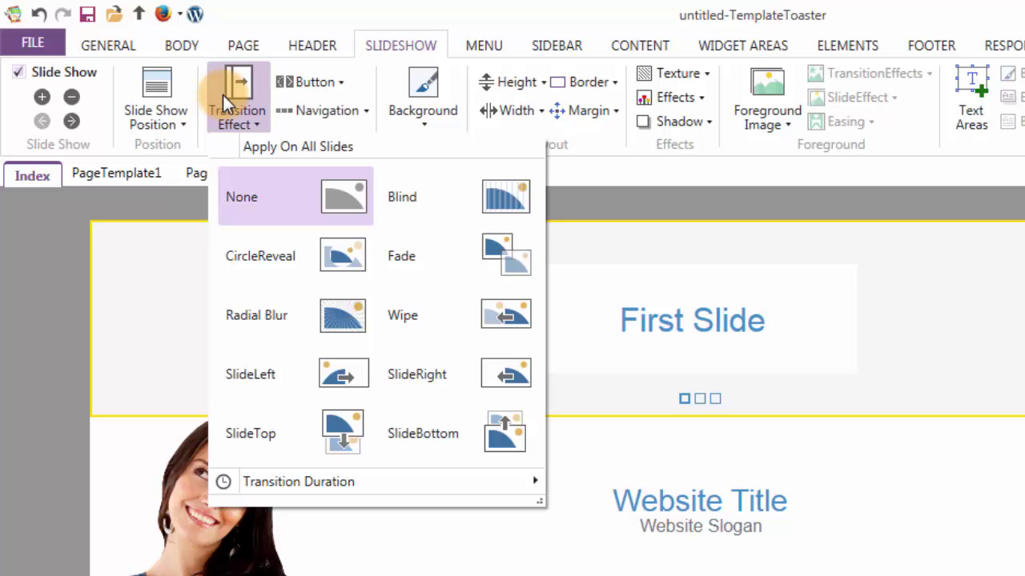
click(223, 94)
click(418, 82)
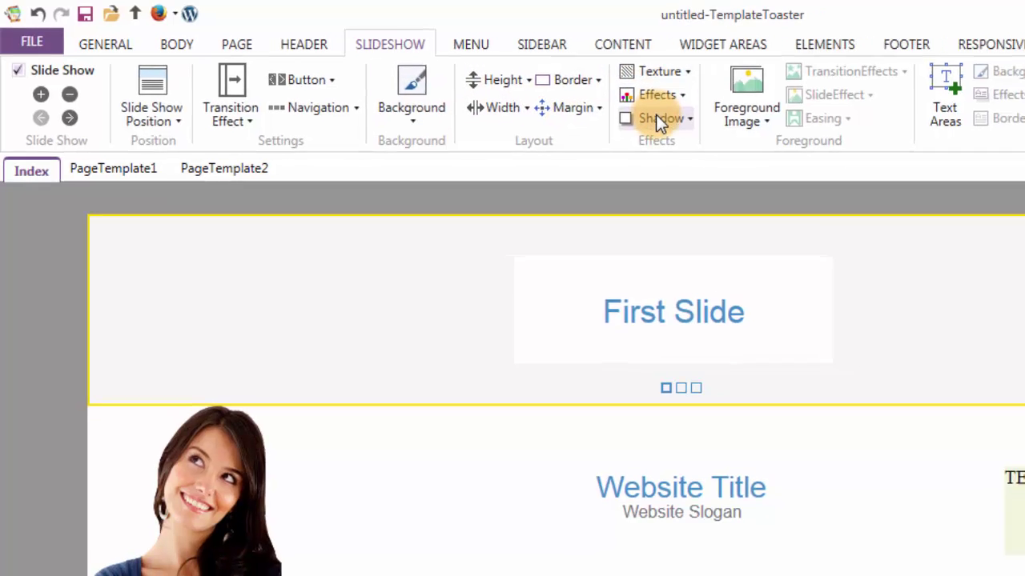
- Put the arms-crossed woman photo on the first slide with a Fade transition
click(743, 101)
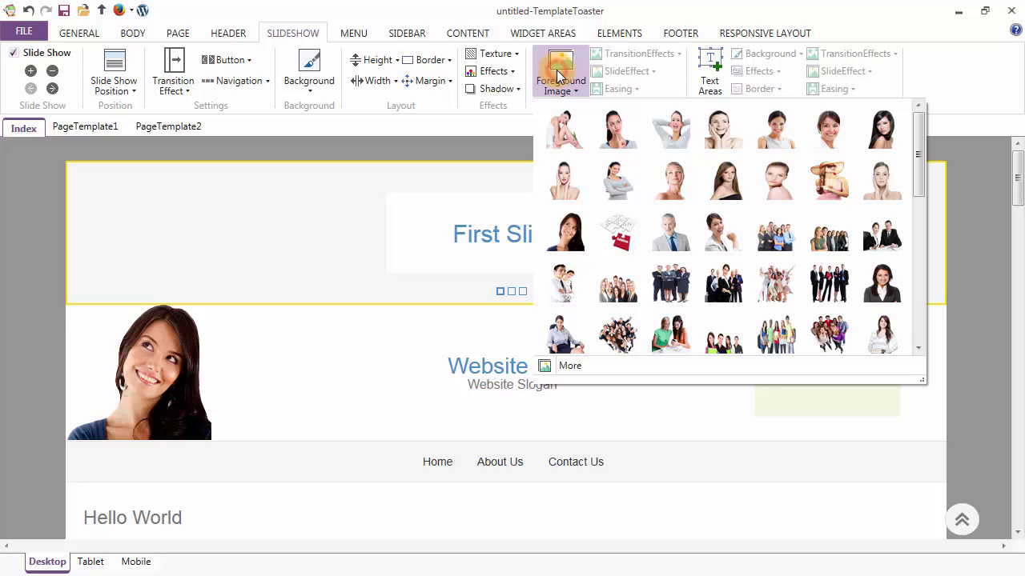
click(616, 180)
click(102, 242)
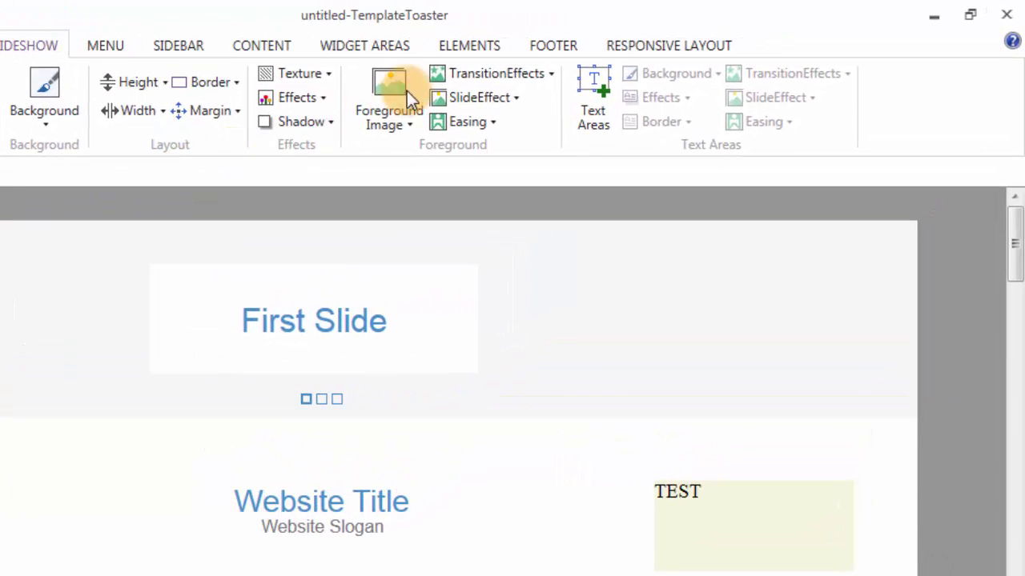
click(466, 75)
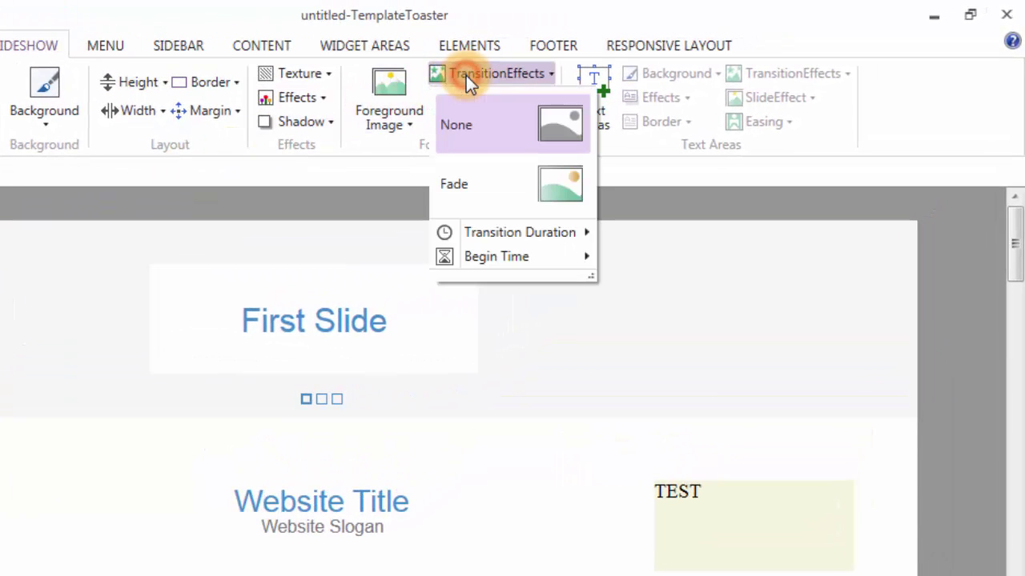
click(473, 183)
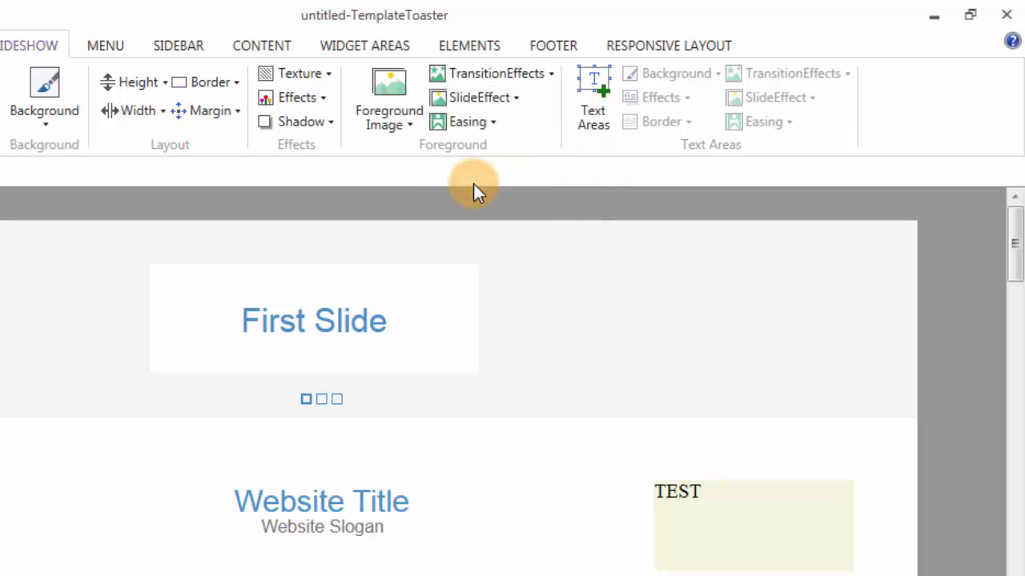
click(478, 97)
click(476, 98)
click(478, 119)
click(478, 119)
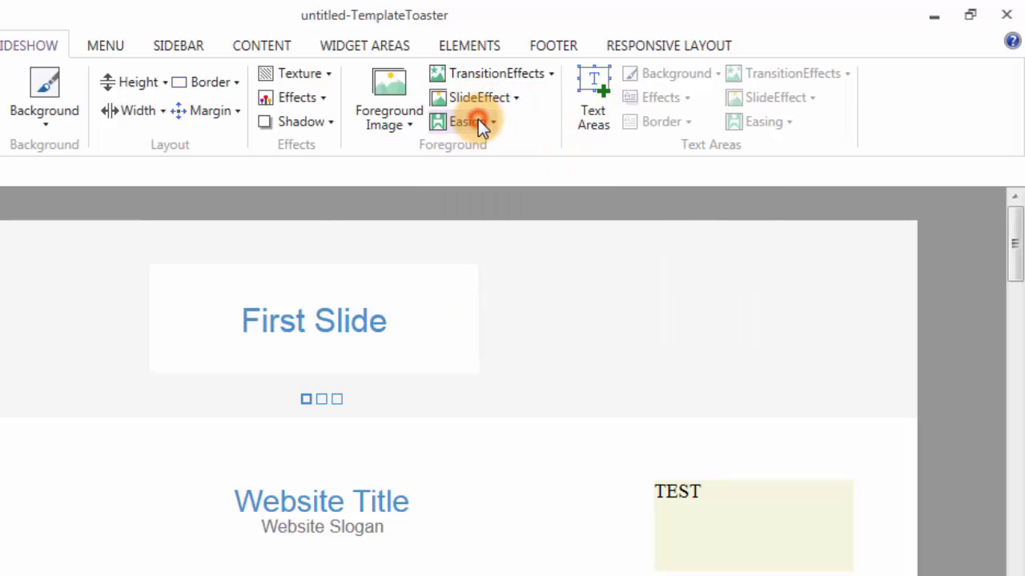
- Draw an empty text area on the right side of the slide
click(591, 95)
mouse_move(569, 254)
mouse_down()
mouse_move(608, 292)
mouse_move(759, 359)
mouse_up()
click(686, 327)
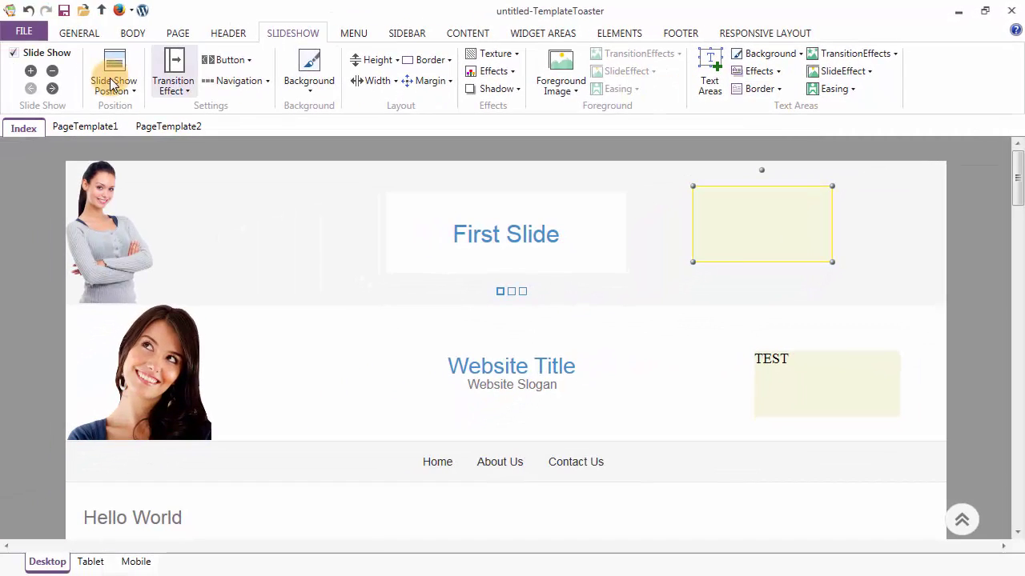
- Untick Slide Show to remove the slideshow, then go to the MENU settings
click(12, 54)
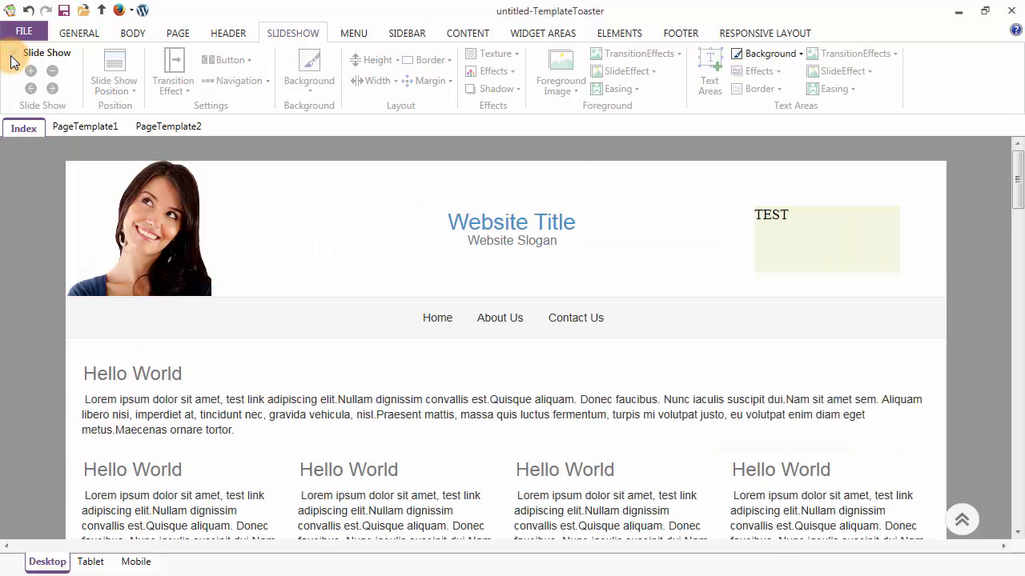
click(352, 34)
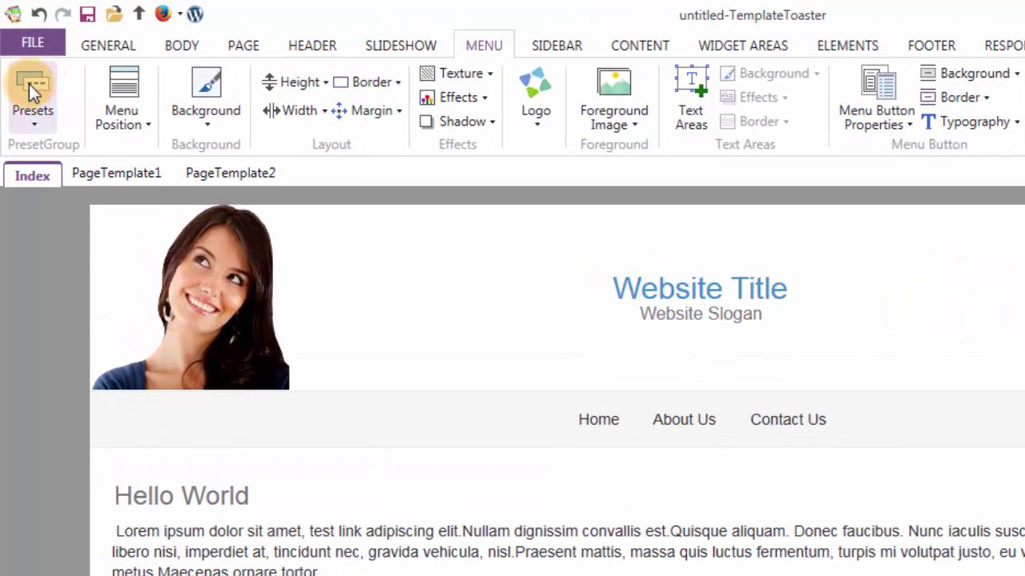
click(30, 86)
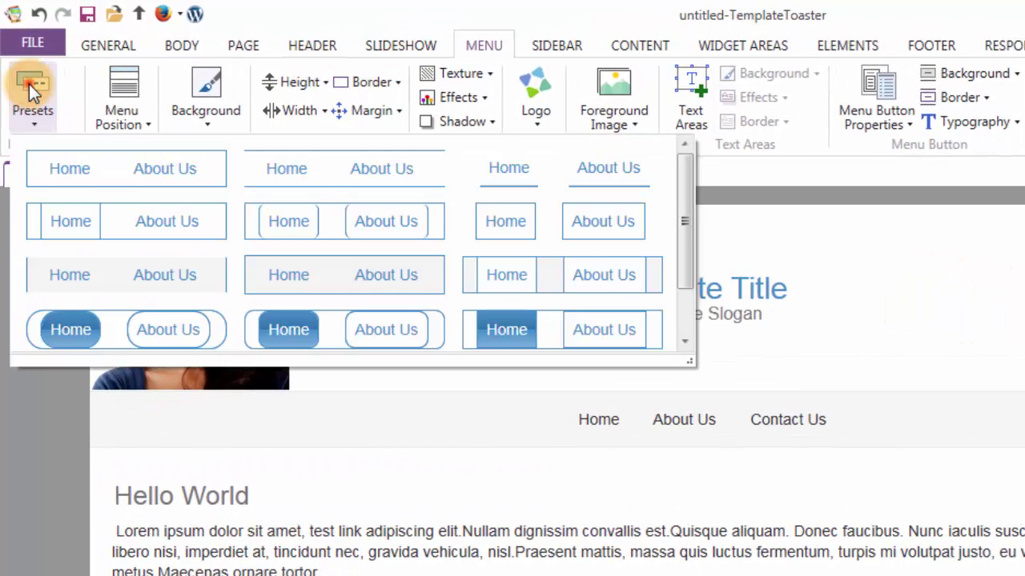
click(29, 84)
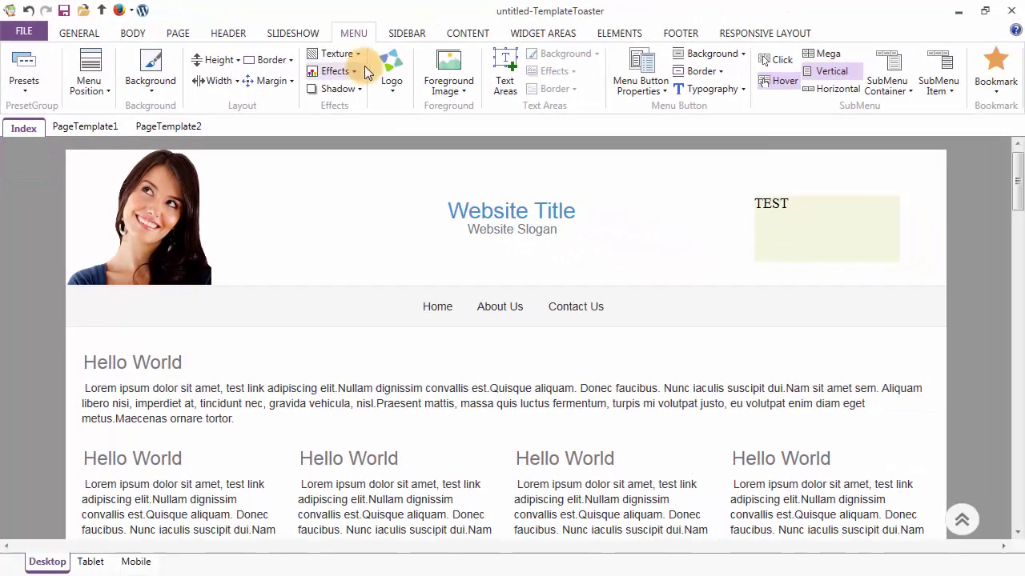
click(535, 91)
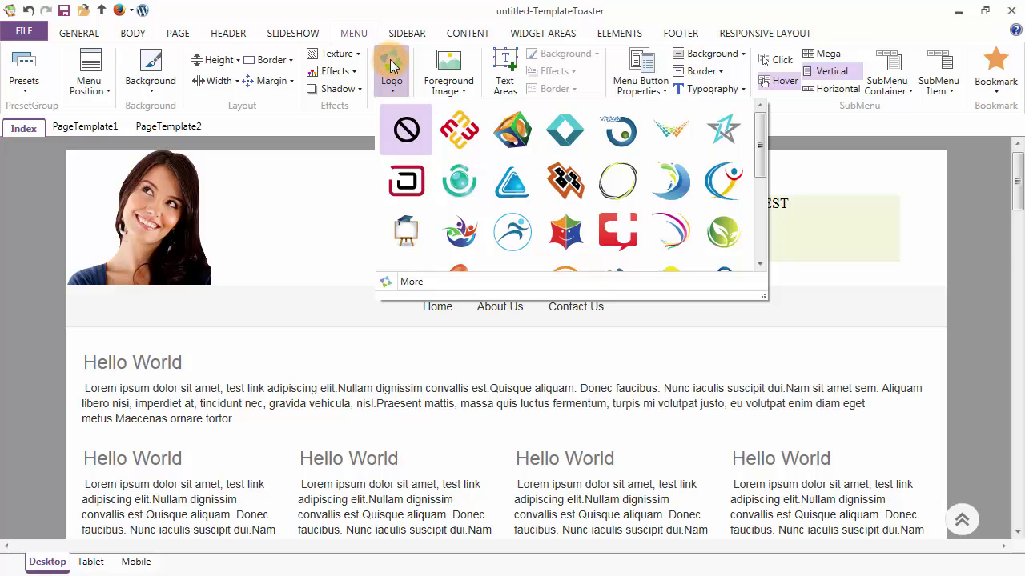
click(392, 67)
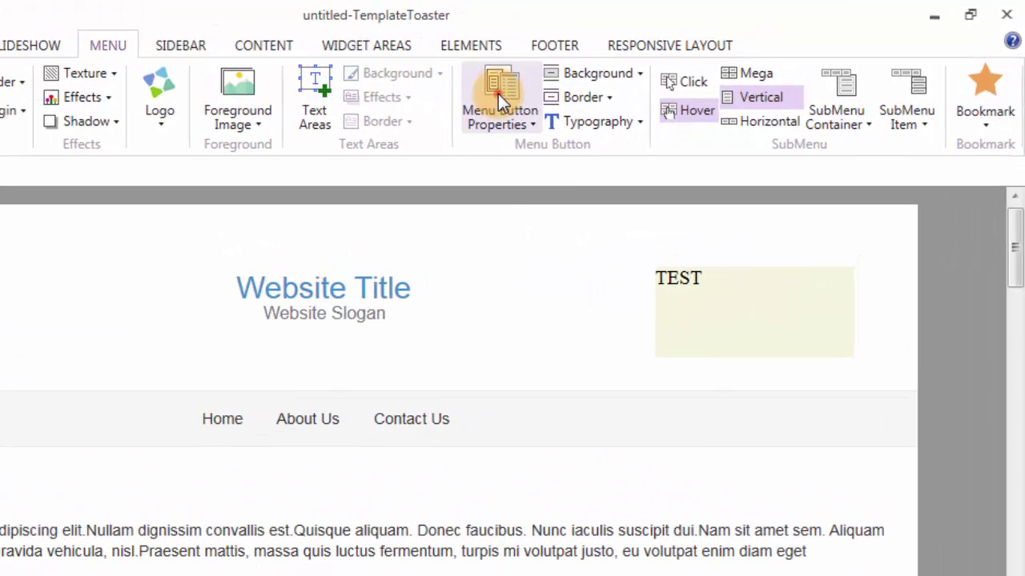
click(639, 68)
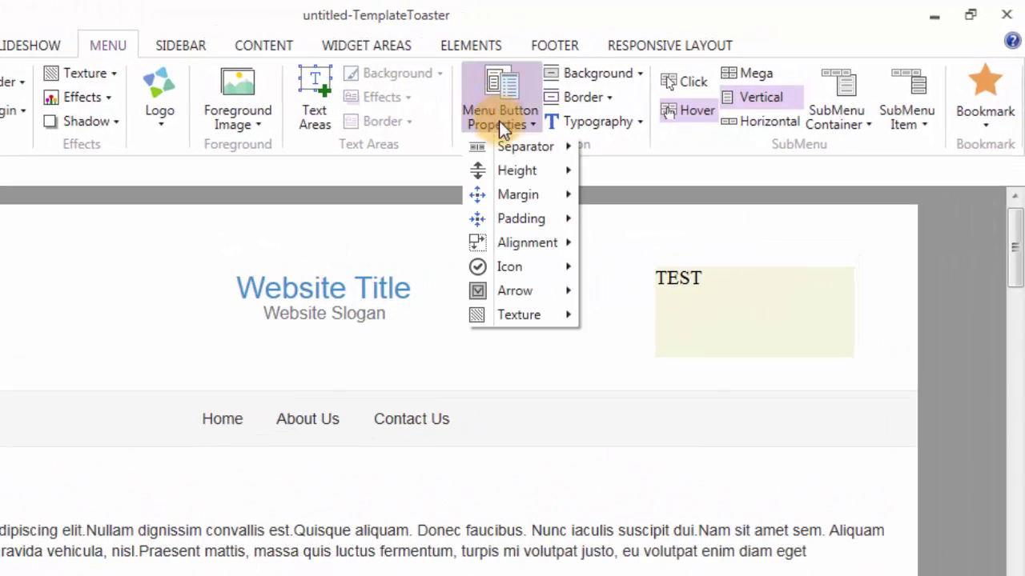
mouse_move(504, 170)
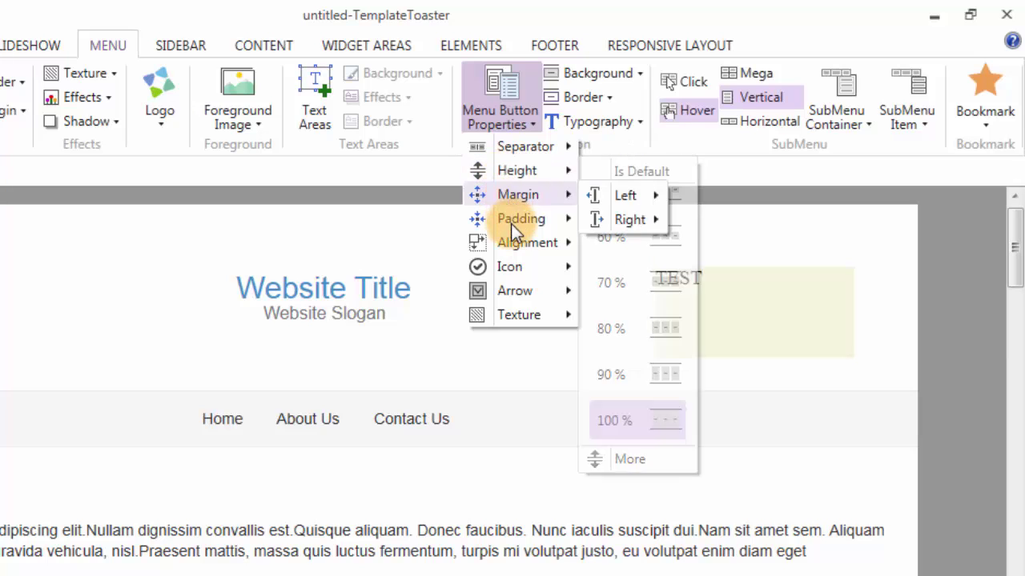
mouse_move(512, 245)
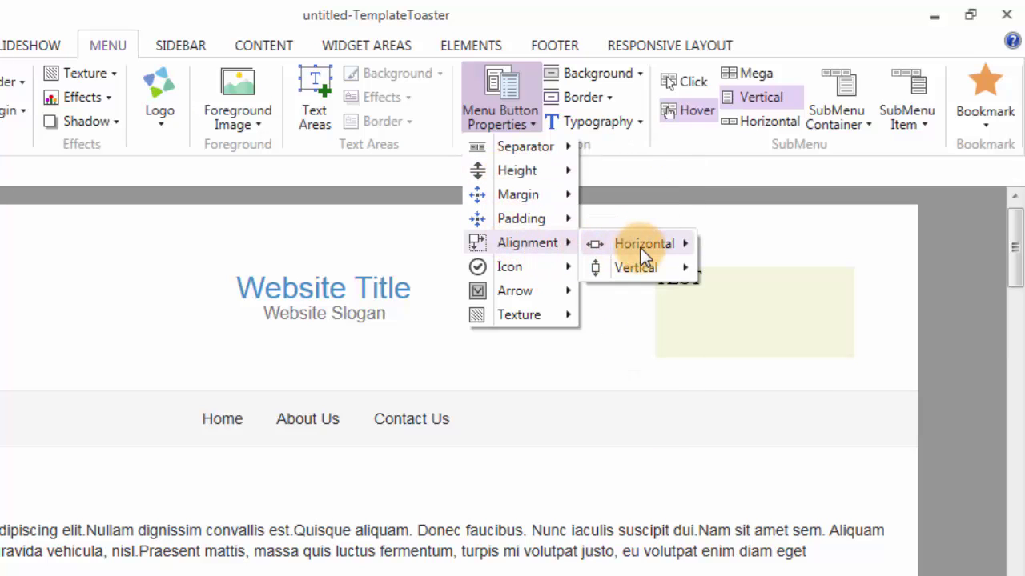
mouse_move(640, 247)
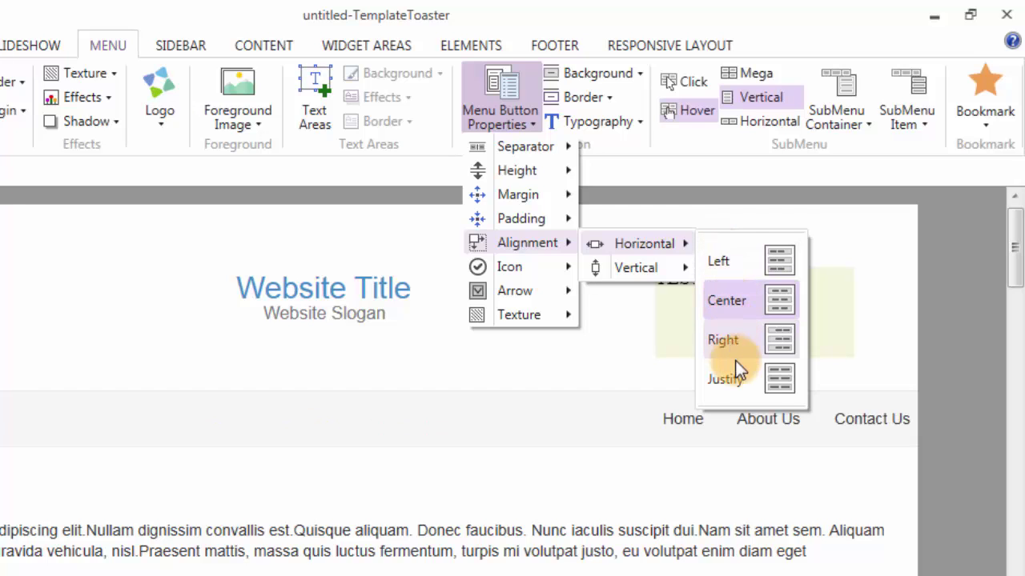
click(731, 299)
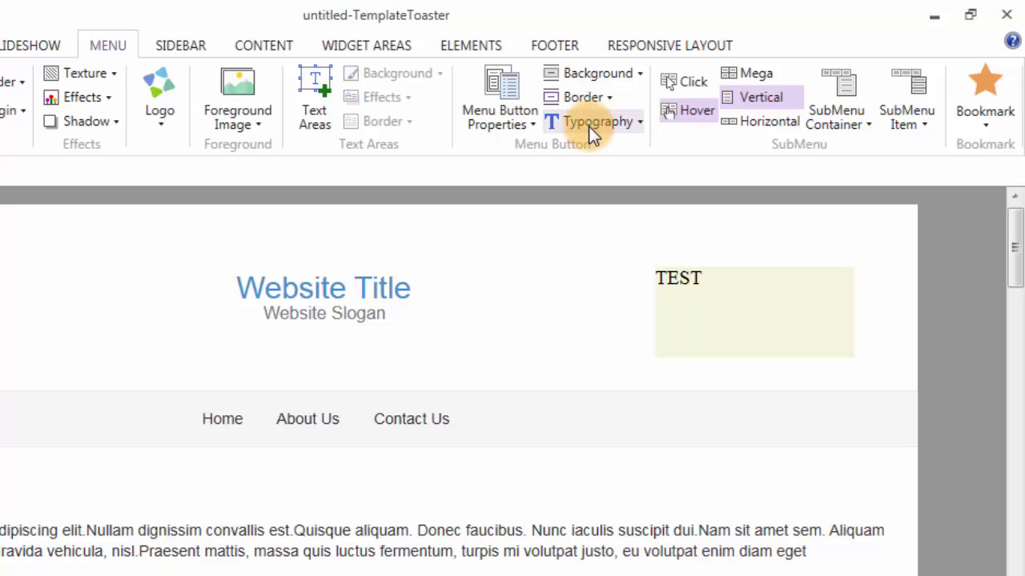
click(690, 110)
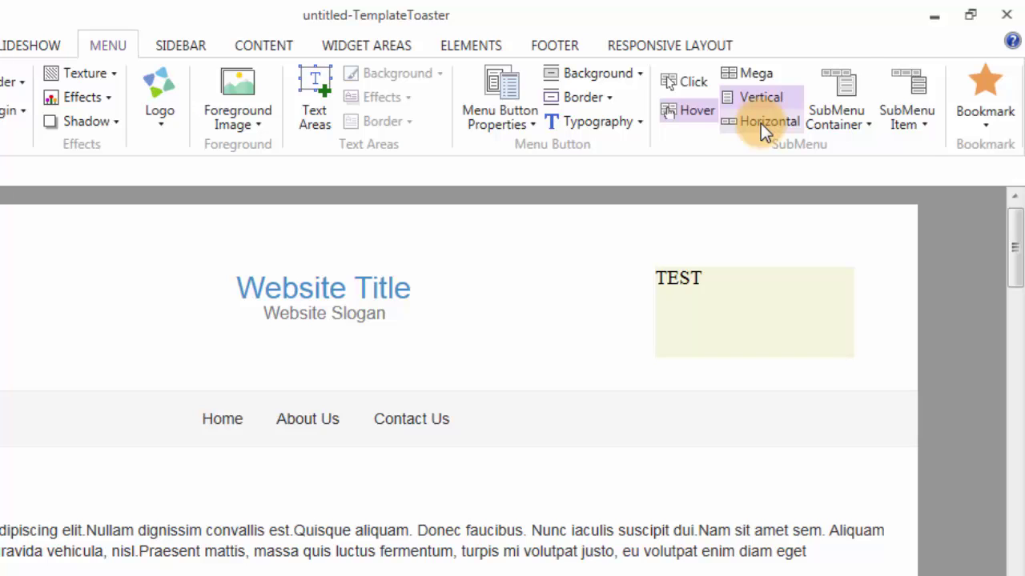
click(836, 106)
click(836, 106)
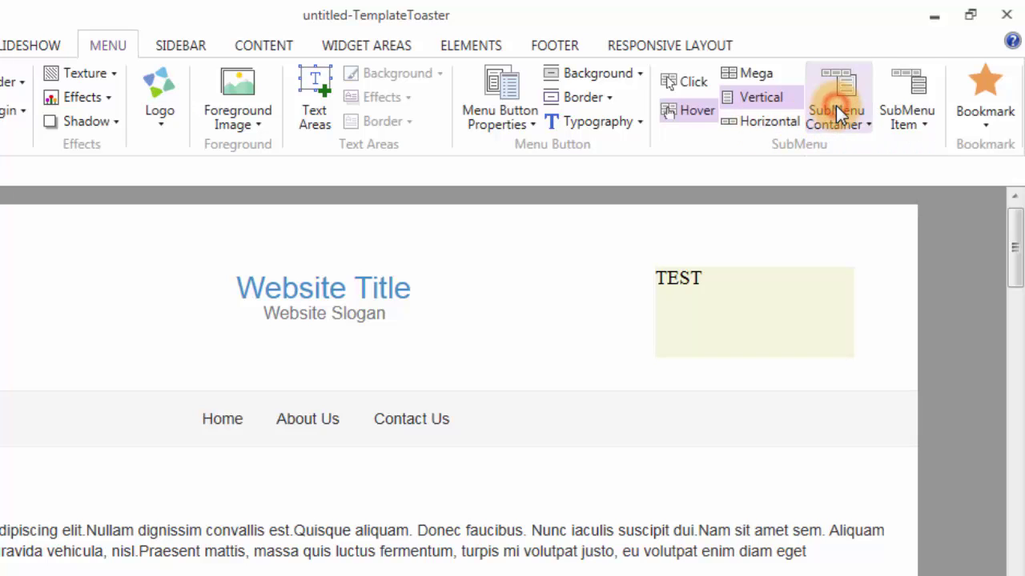
click(901, 103)
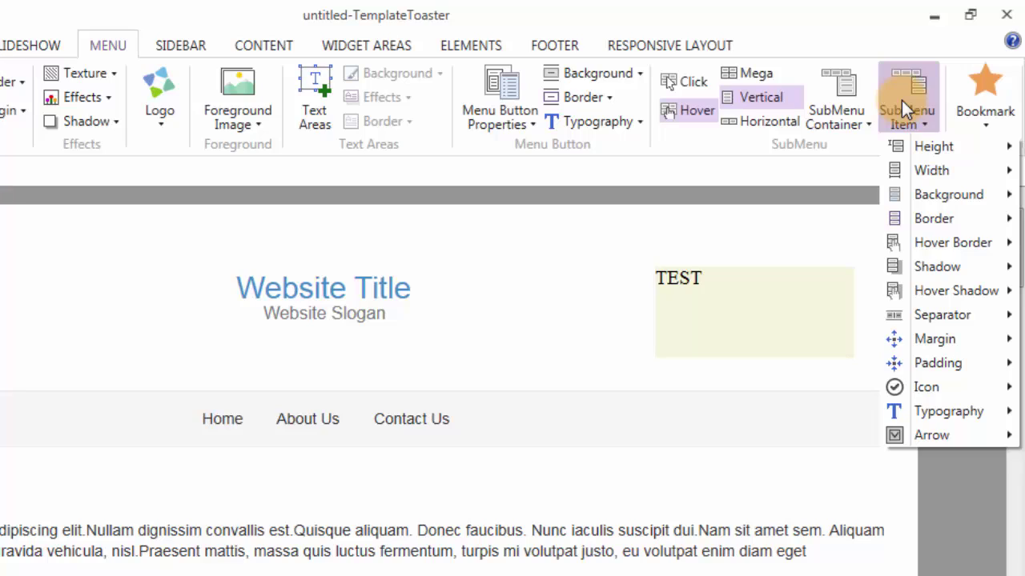
click(901, 101)
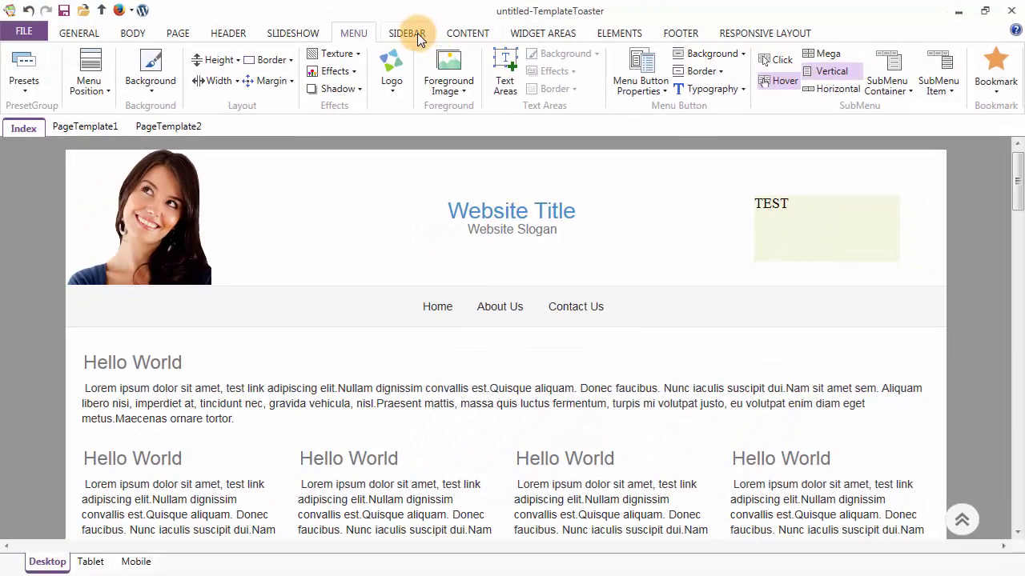
- Switch the page layout to a single left sidebar holding SidebarMenu and Search
click(417, 32)
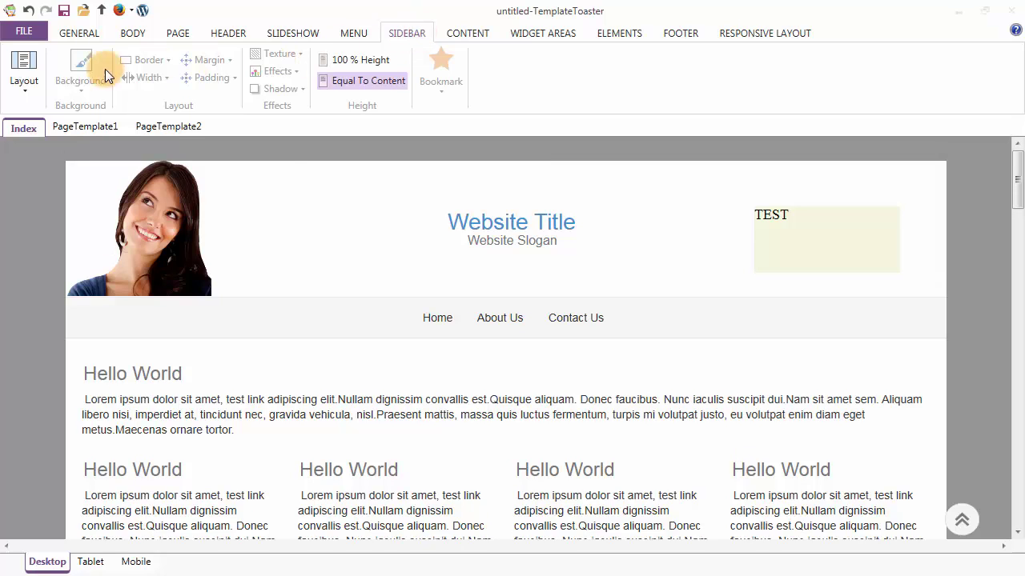
click(22, 80)
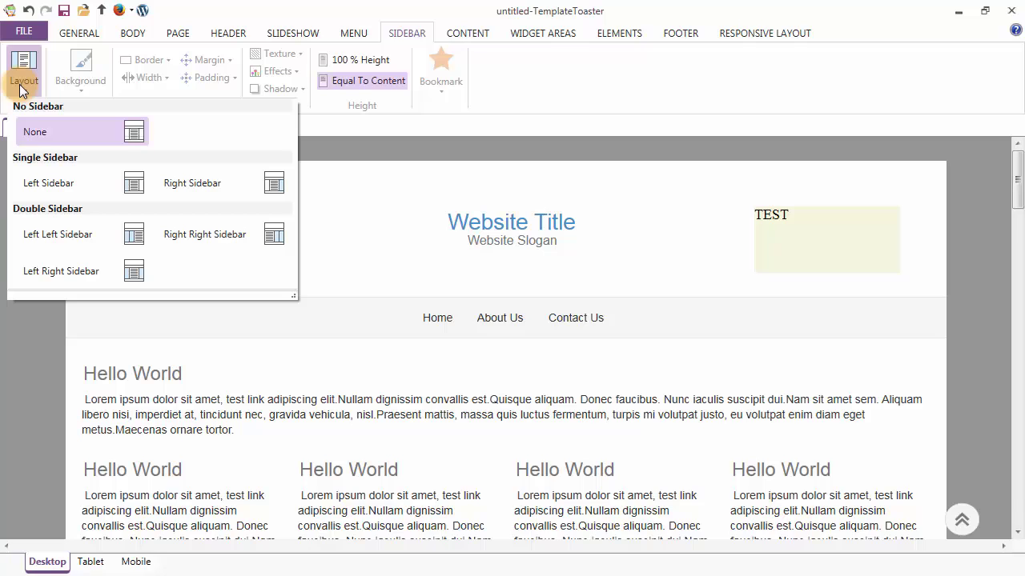
click(34, 186)
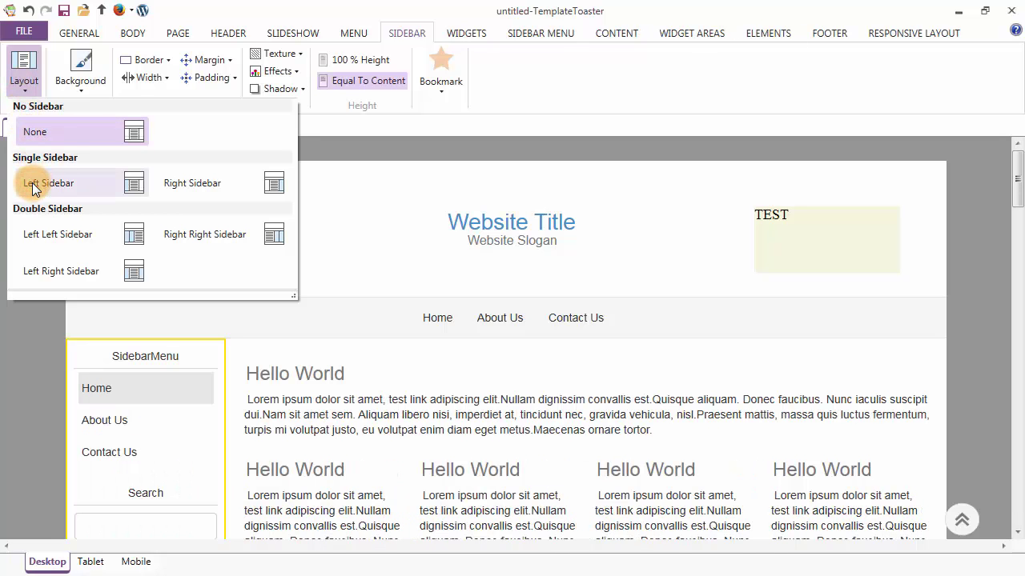
click(32, 186)
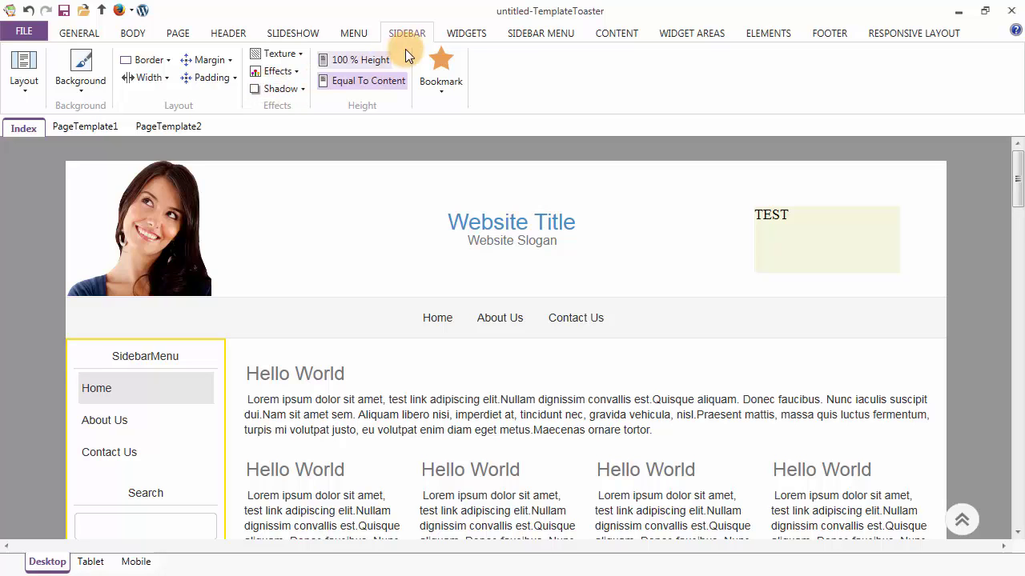
click(456, 36)
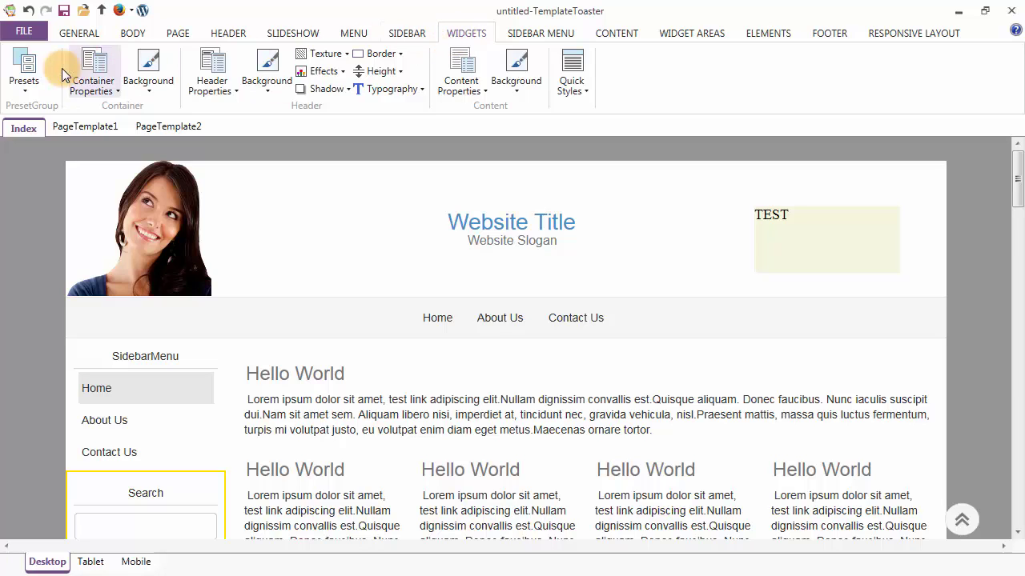
- Preview the widget Presets, Container, Header and Content Properties without changing anything
click(34, 78)
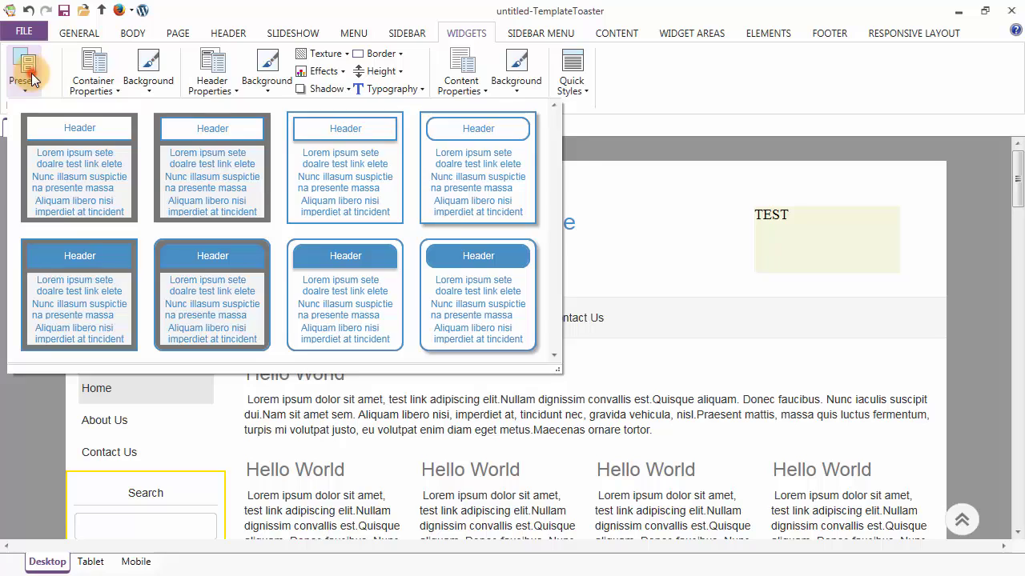
click(32, 79)
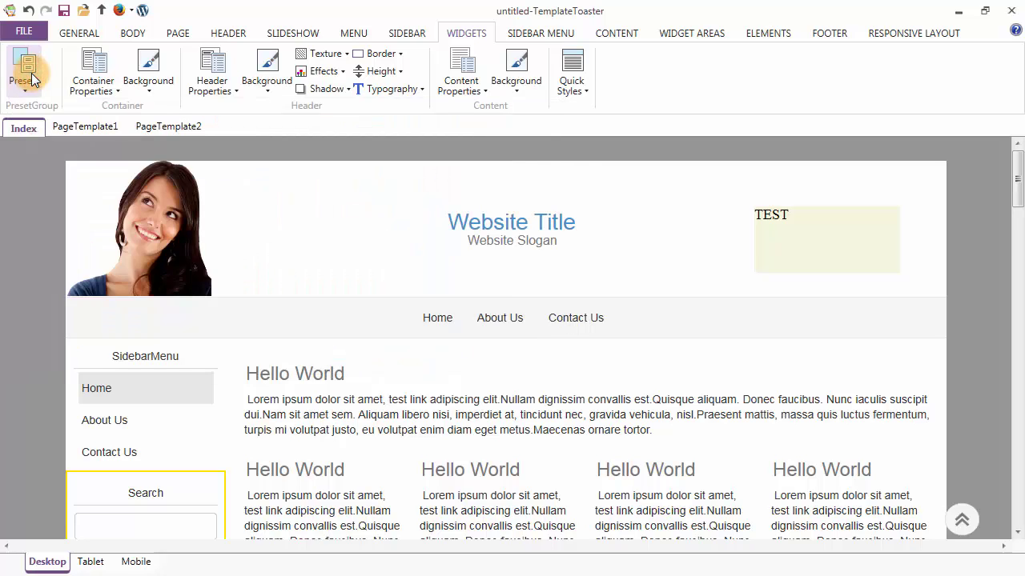
click(90, 76)
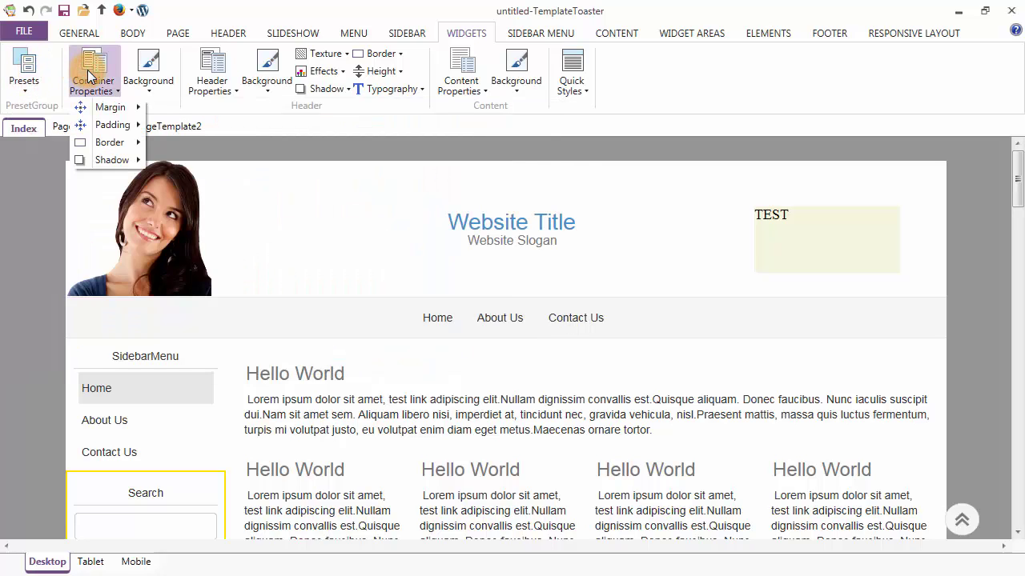
click(89, 76)
click(208, 72)
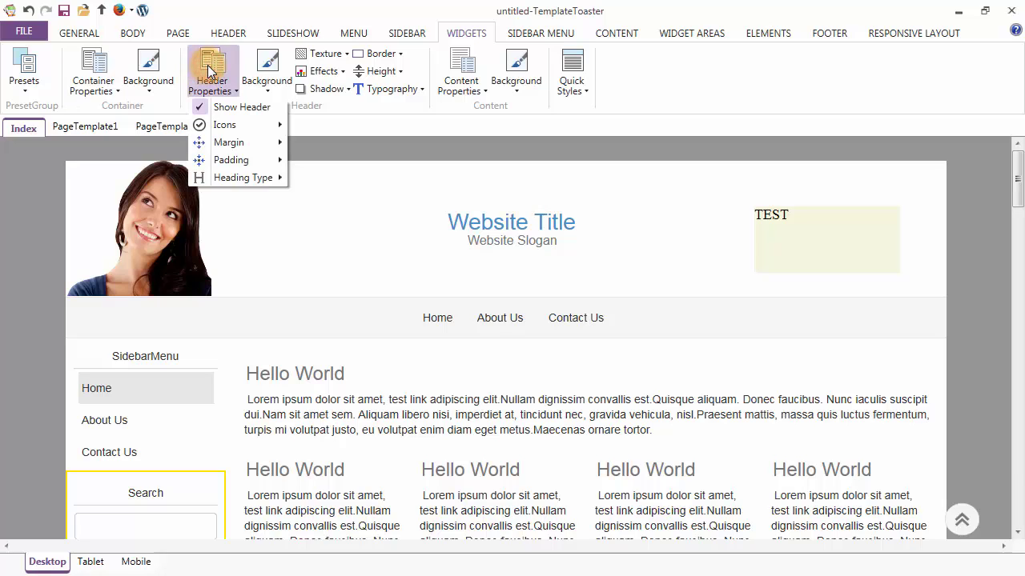
click(208, 72)
click(456, 70)
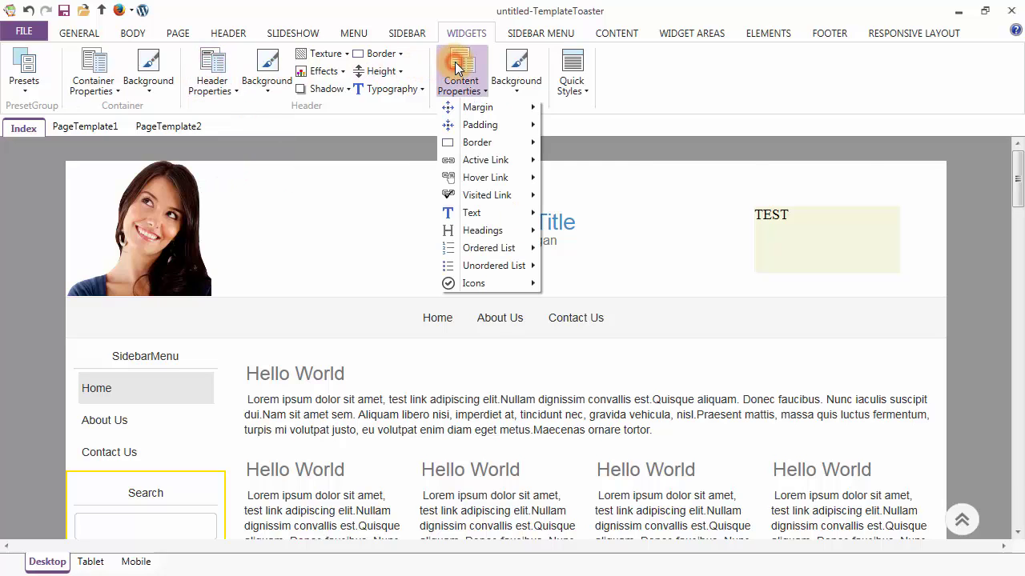
click(457, 71)
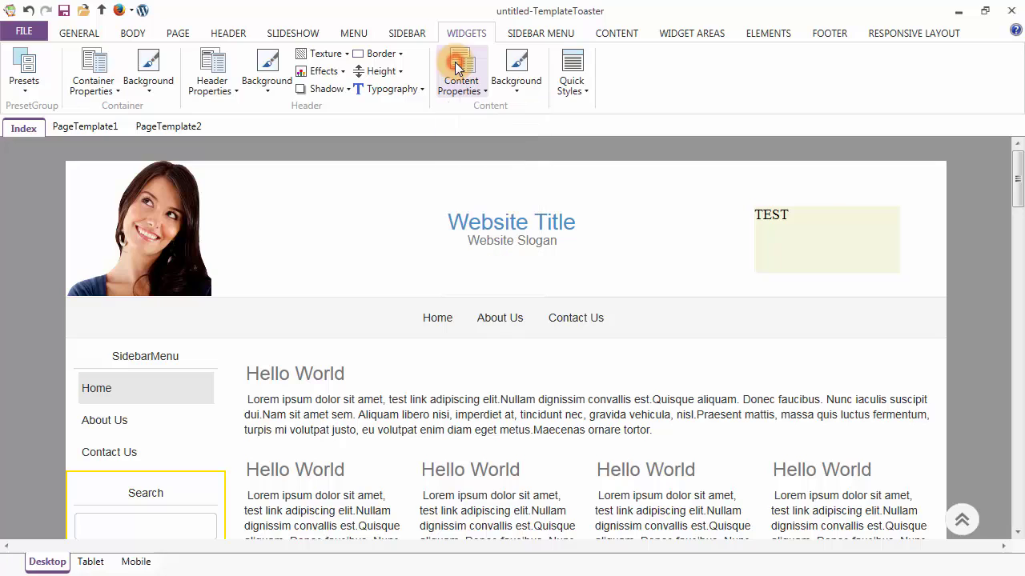
click(536, 33)
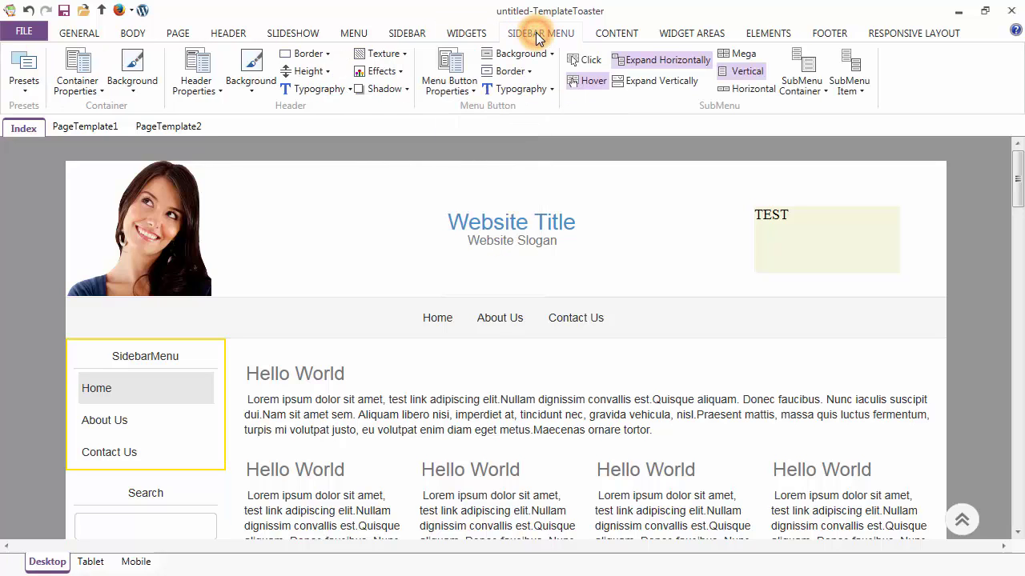
- Glance through the sidebar menu Presets gallery without picking a style
click(27, 78)
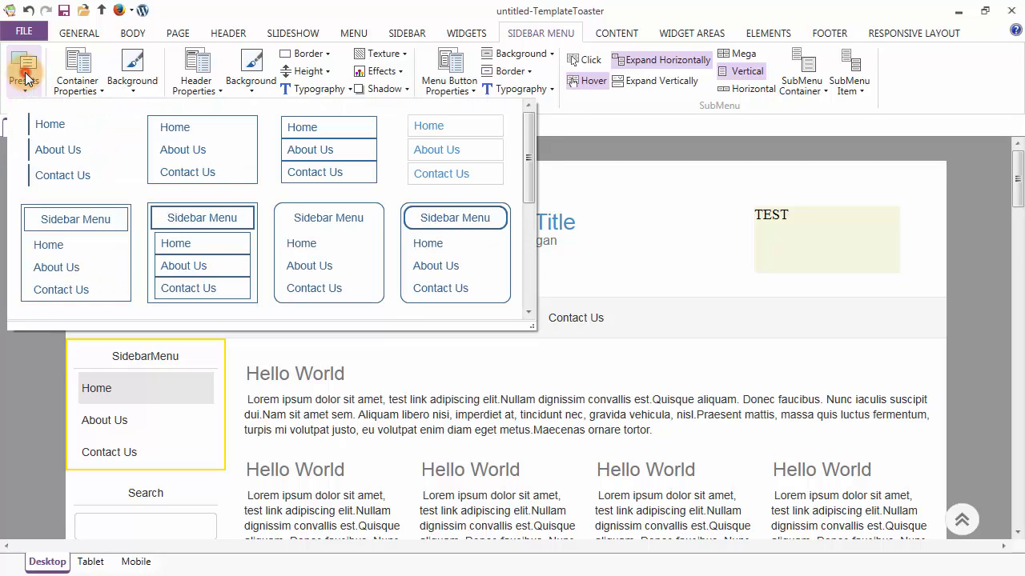
click(26, 78)
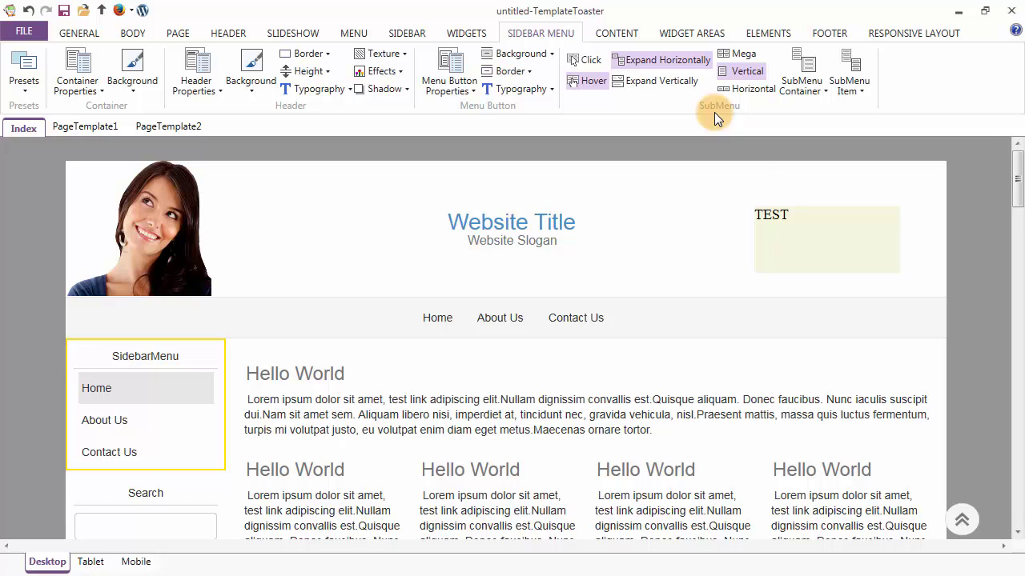
click(615, 37)
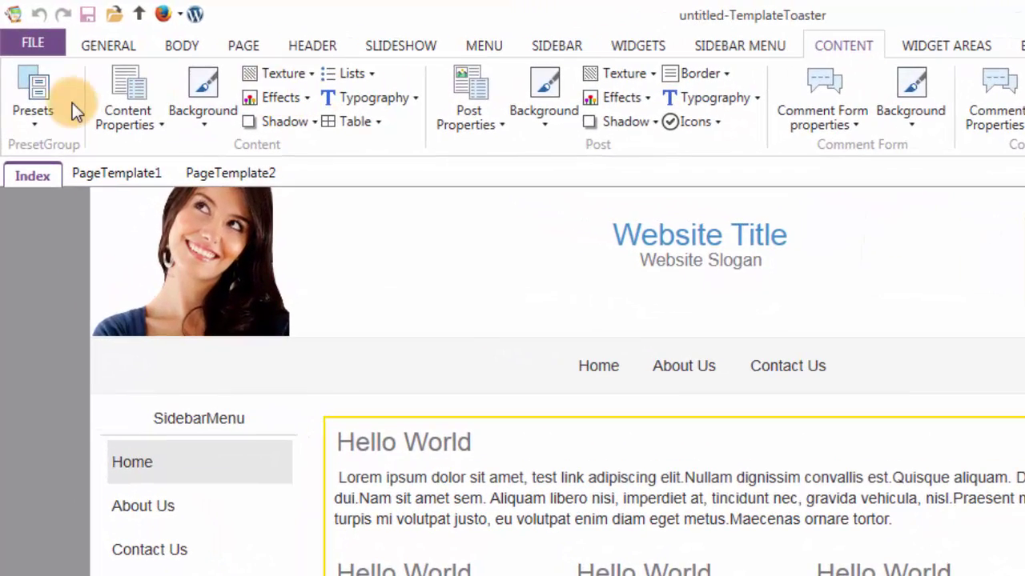
- Look over the content Presets and Content Properties without choosing anything
click(31, 104)
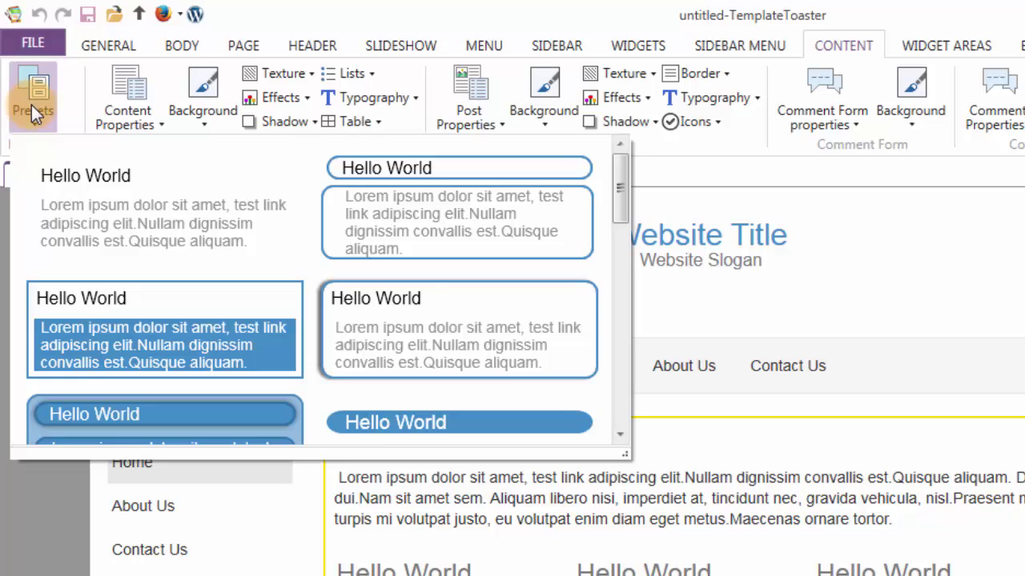
click(31, 104)
click(127, 99)
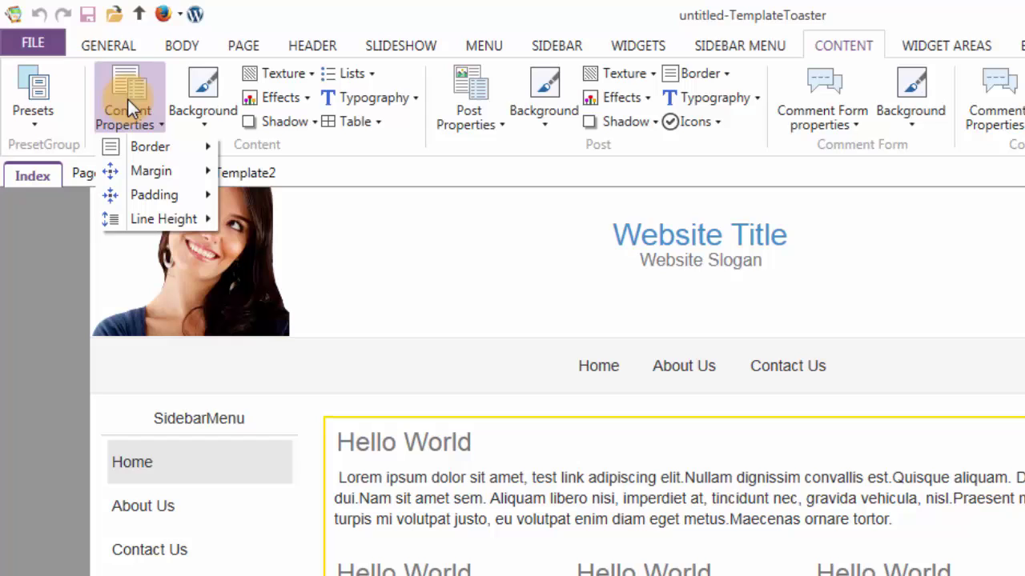
click(128, 99)
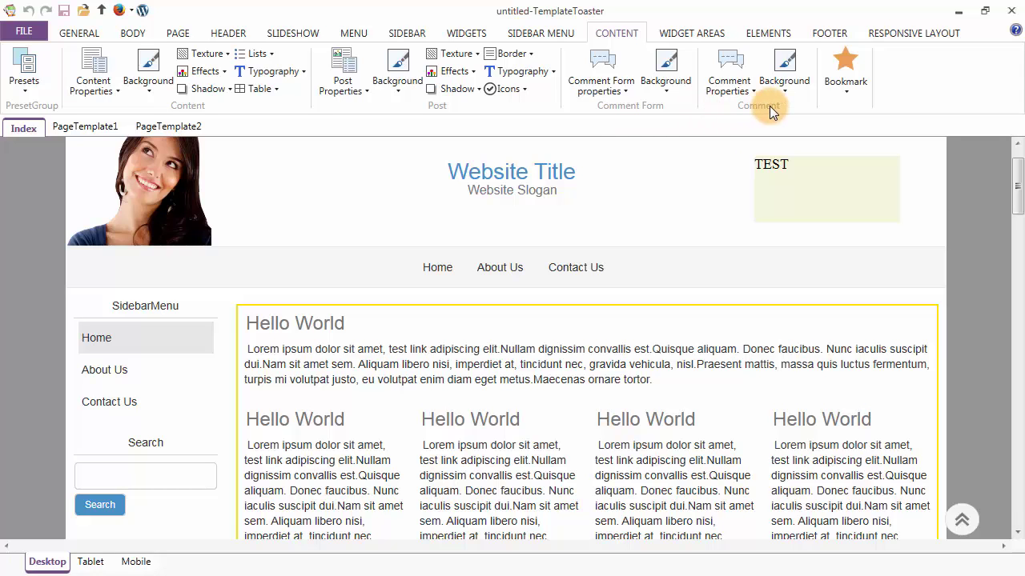
- Check the post Background and Post Properties unchanged, then scroll down to the comment form
click(400, 88)
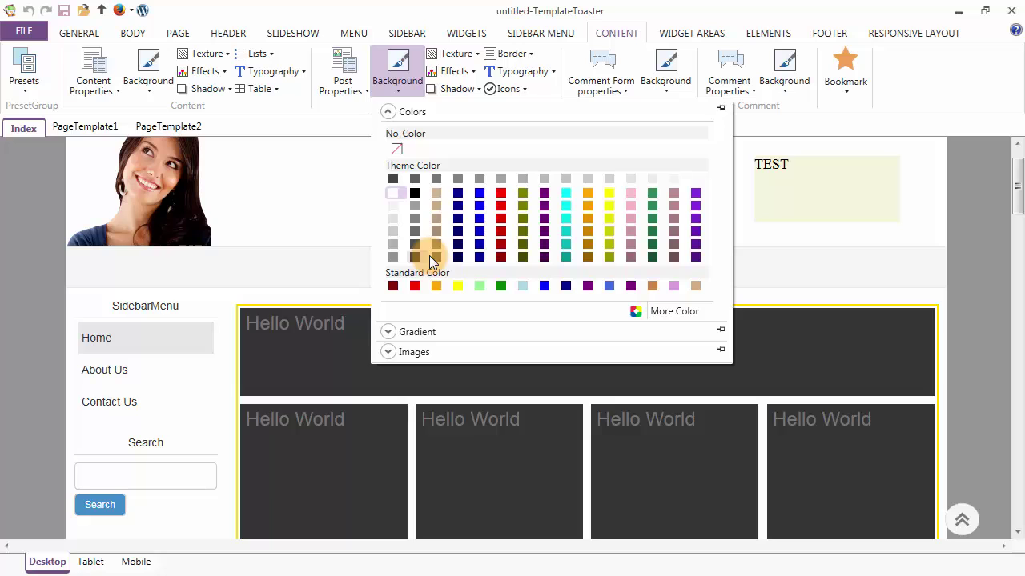
click(392, 84)
click(341, 84)
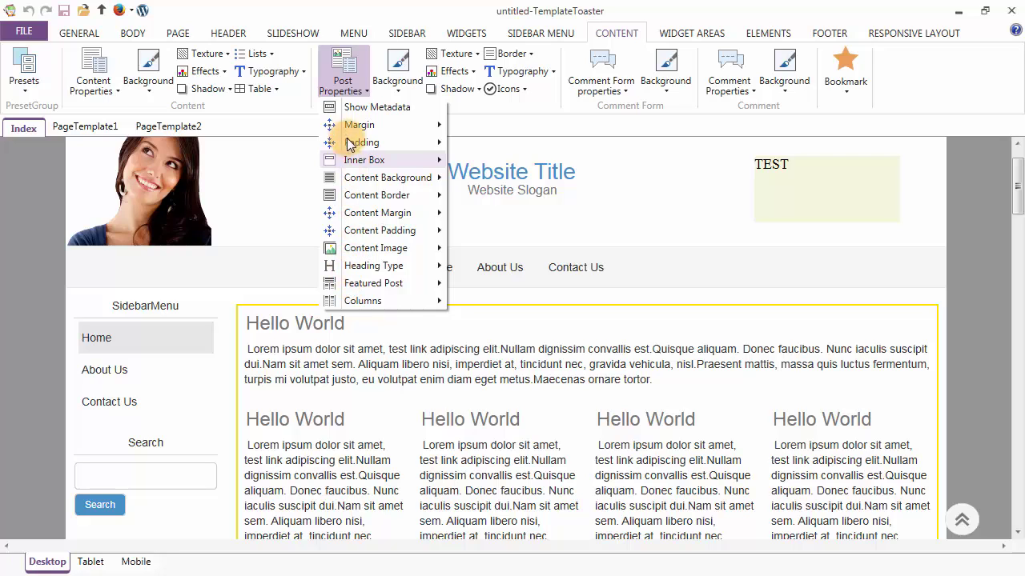
click(343, 91)
click(342, 89)
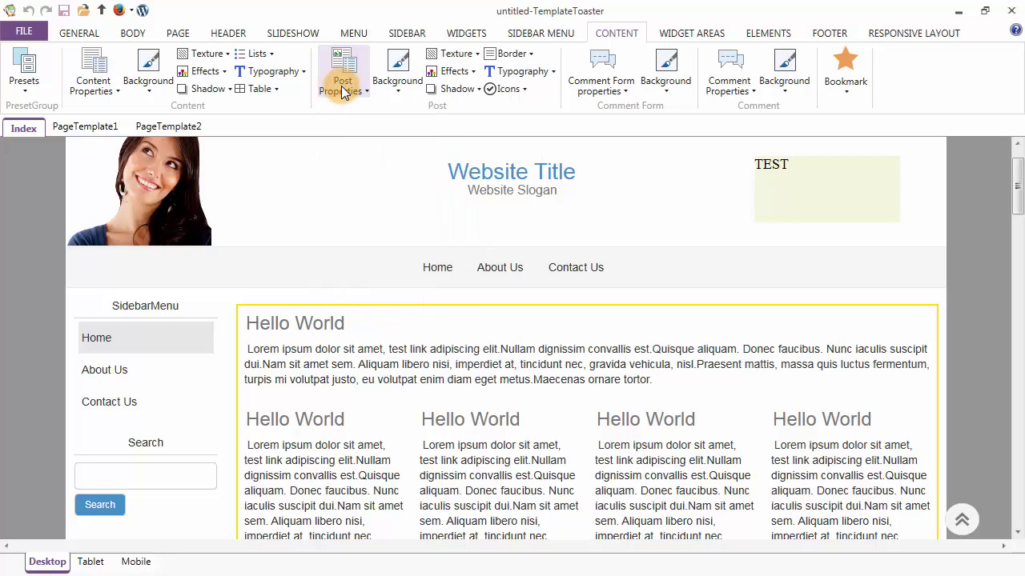
drag(1016, 206, 1019, 500)
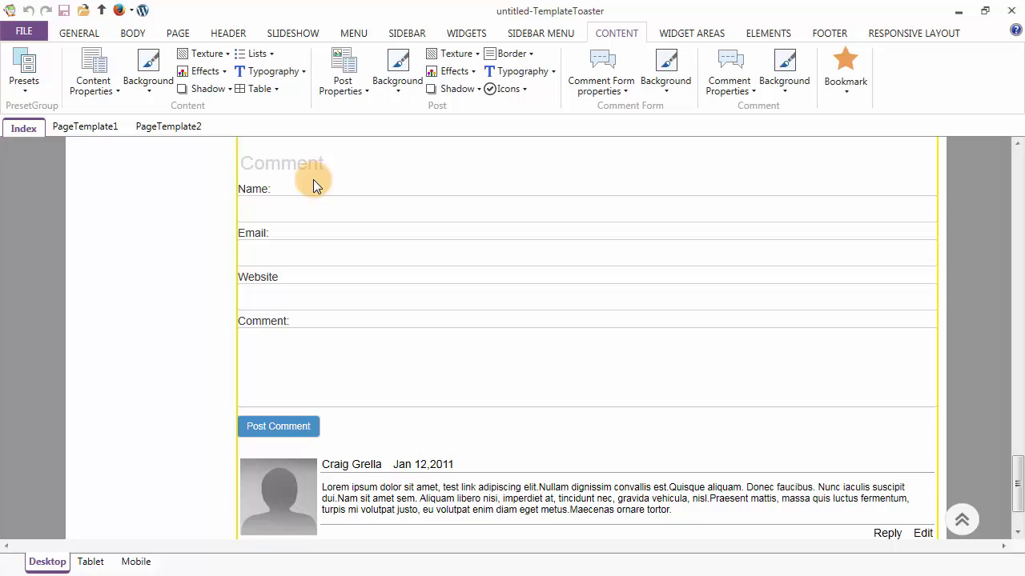
click(604, 84)
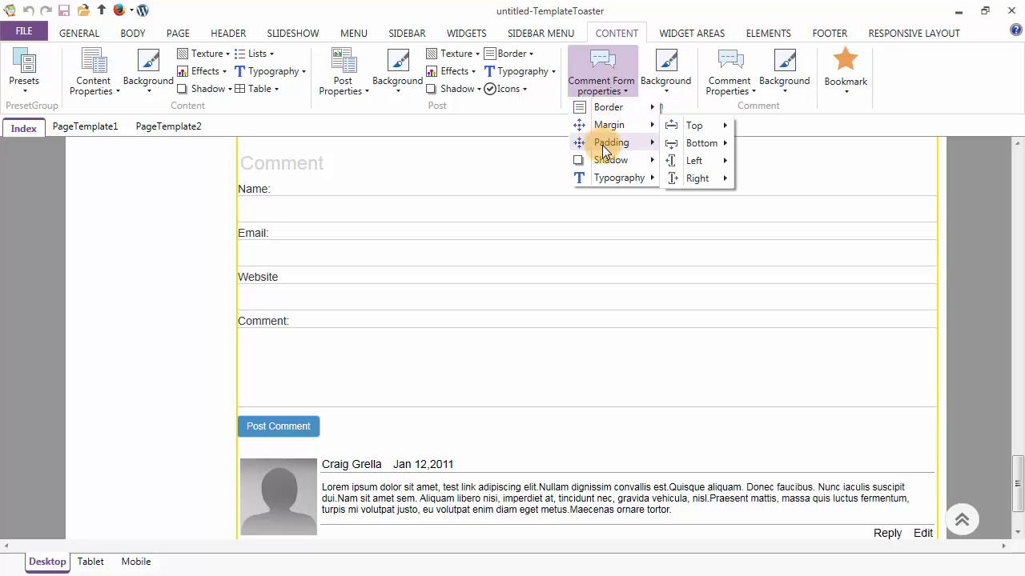
mouse_move(610, 181)
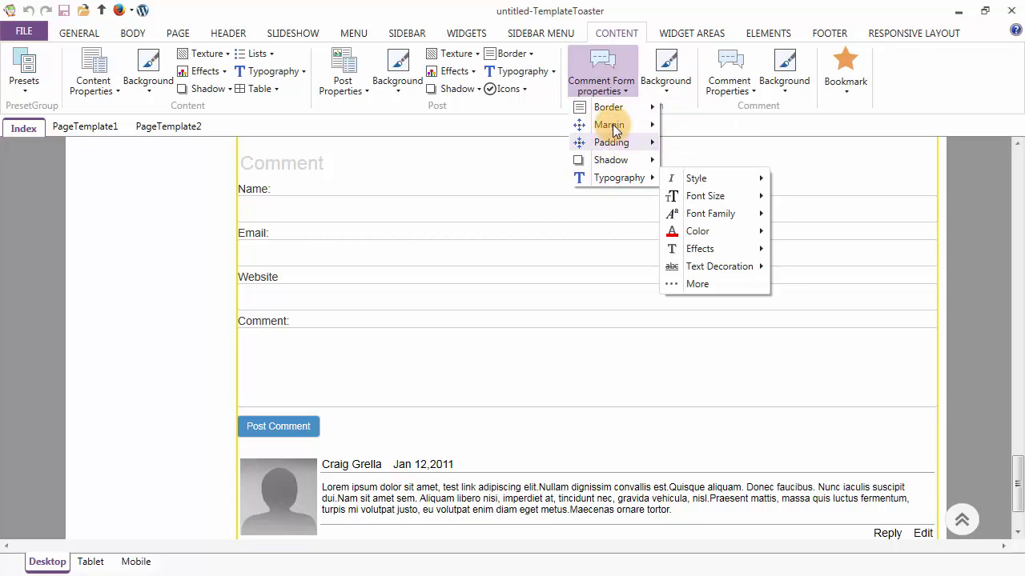
click(608, 80)
click(667, 80)
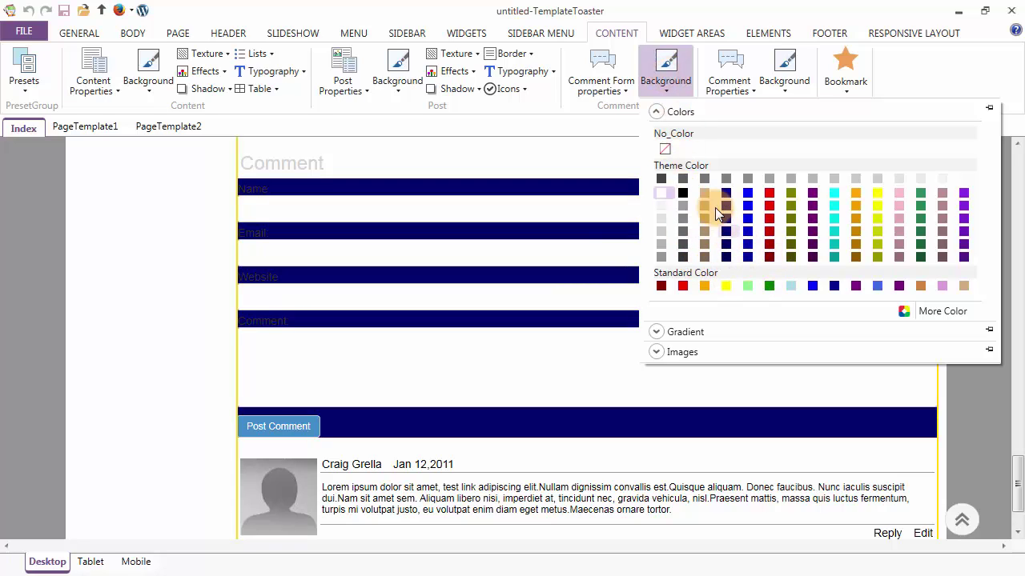
click(667, 74)
click(735, 90)
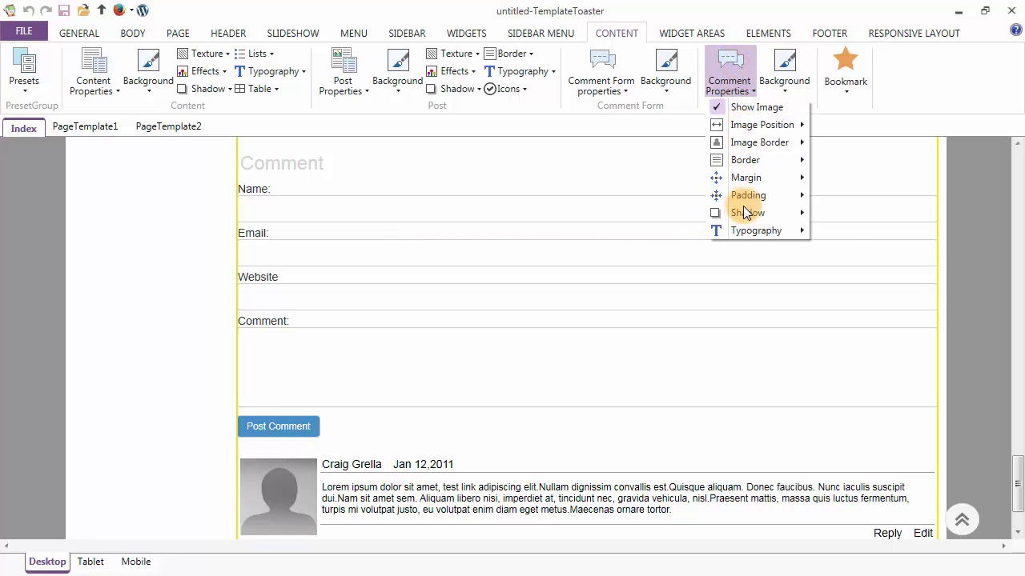
click(746, 127)
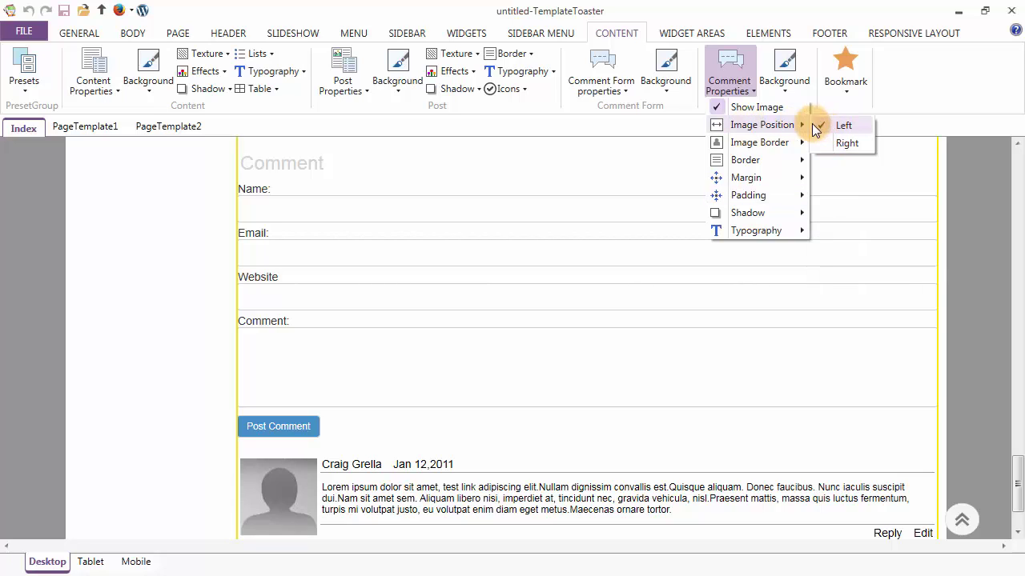
click(738, 80)
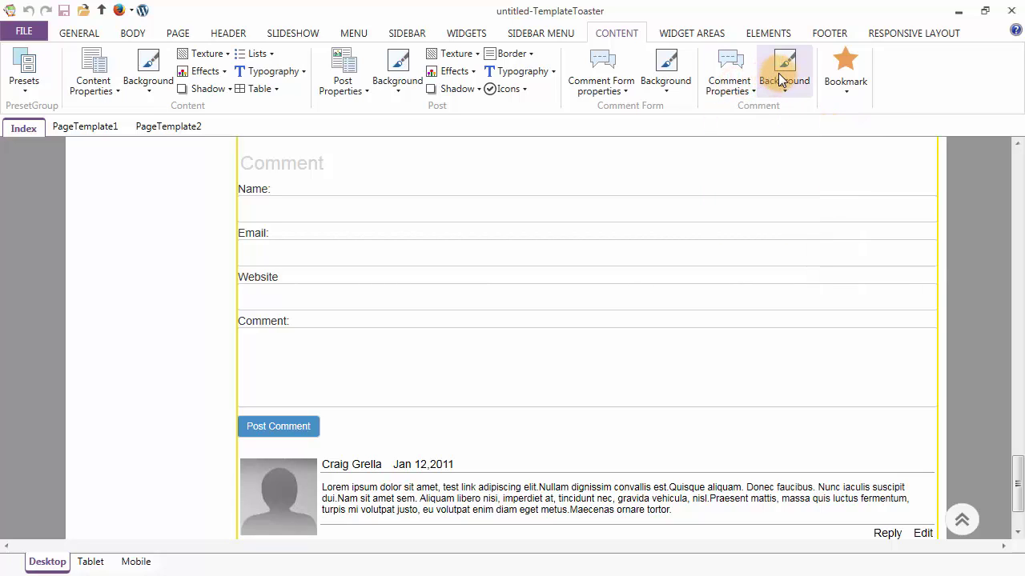
click(783, 76)
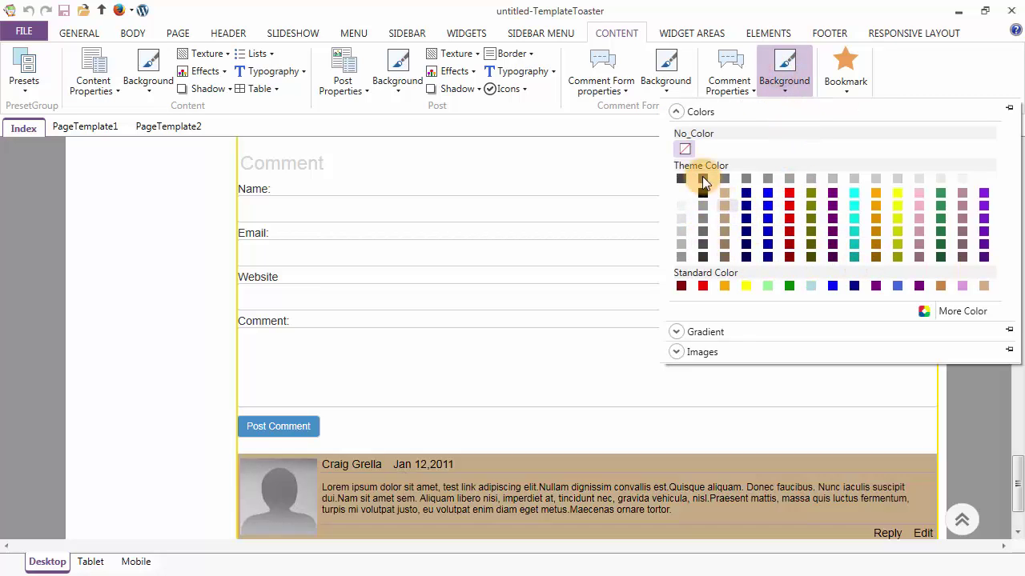
click(788, 80)
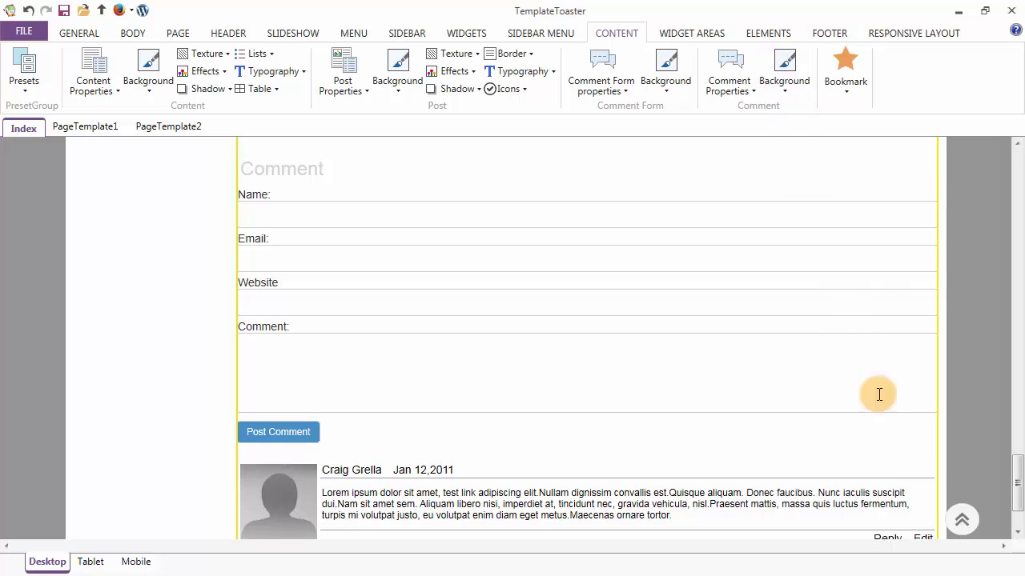
drag(1021, 499, 1021, 181)
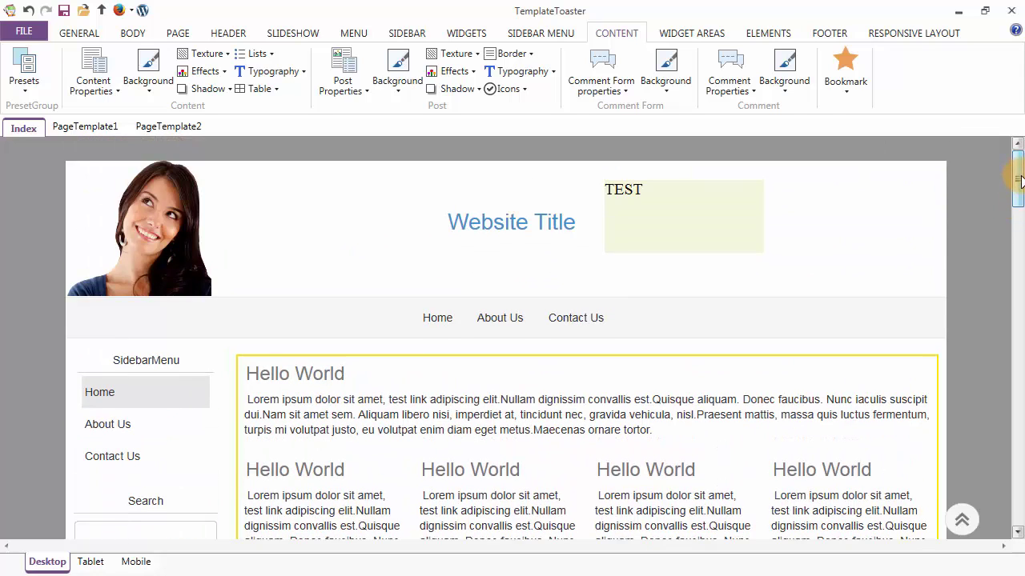
- Show the page's widget areas and draw Header Position1 in the header
click(686, 36)
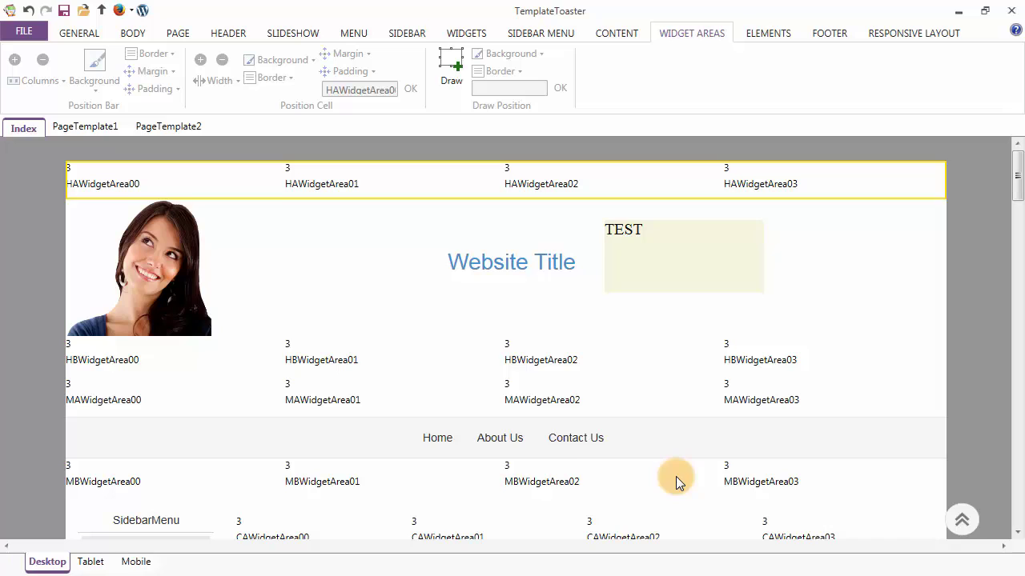
click(170, 180)
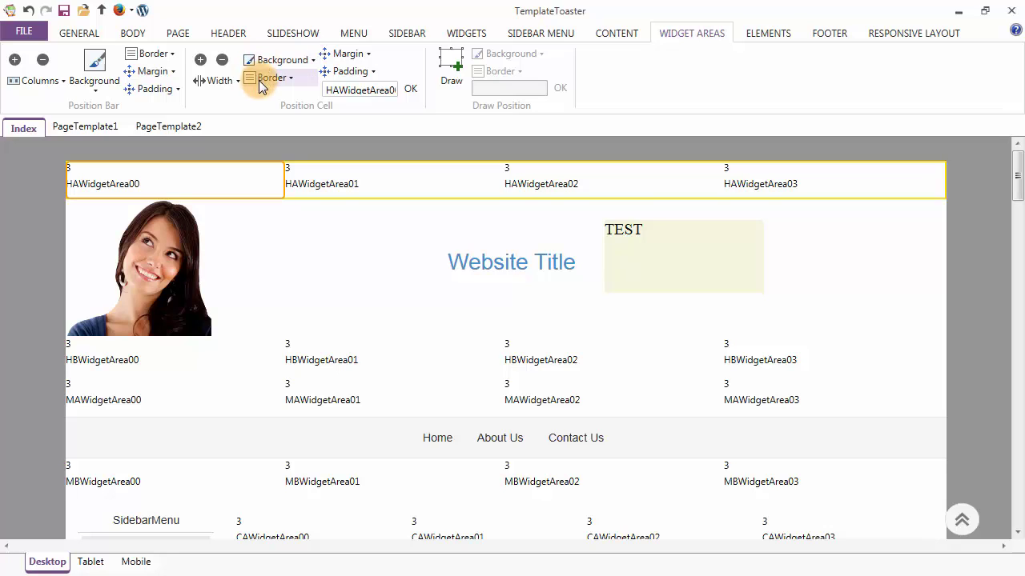
click(451, 64)
drag(285, 225, 363, 293)
- Draw Menu Position1 in the menu bar and nudge Header Position1 slightly left and down
click(449, 67)
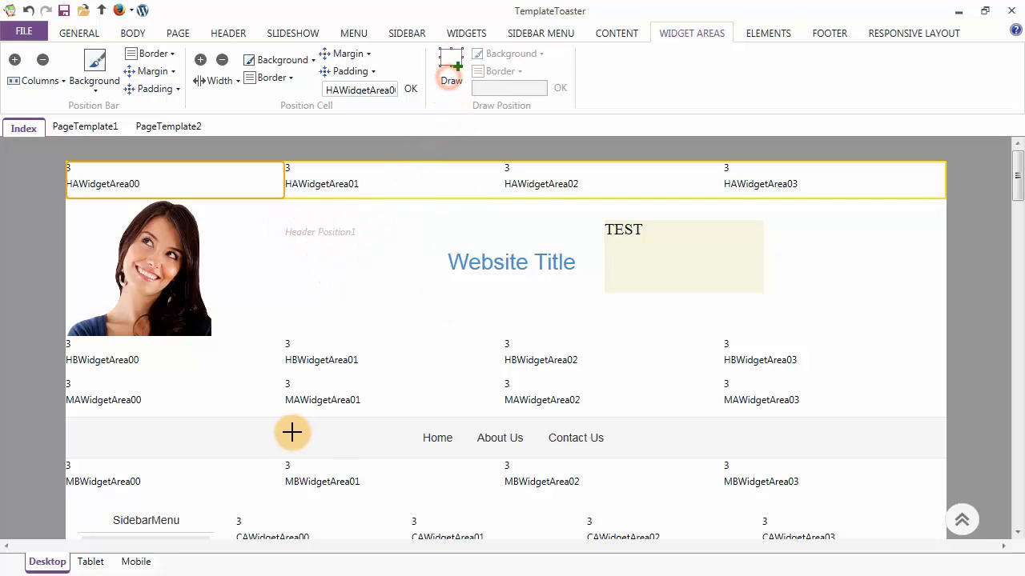
drag(277, 430, 350, 451)
mouse_move(323, 235)
mouse_down()
mouse_move(281, 255)
mouse_move(360, 251)
mouse_move(393, 237)
mouse_move(345, 232)
mouse_move(303, 255)
mouse_move(347, 240)
mouse_move(325, 251)
mouse_up()
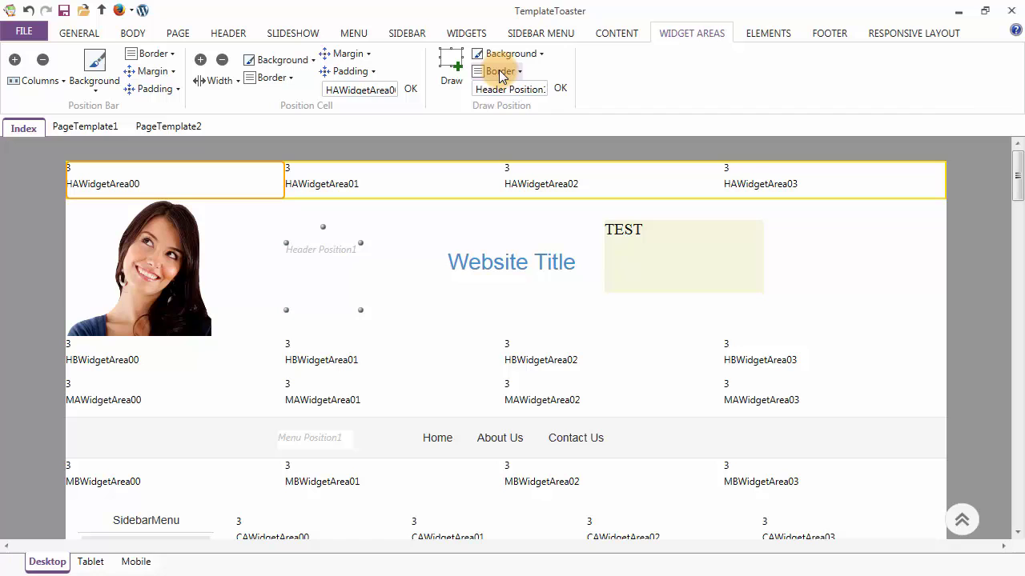
click(766, 33)
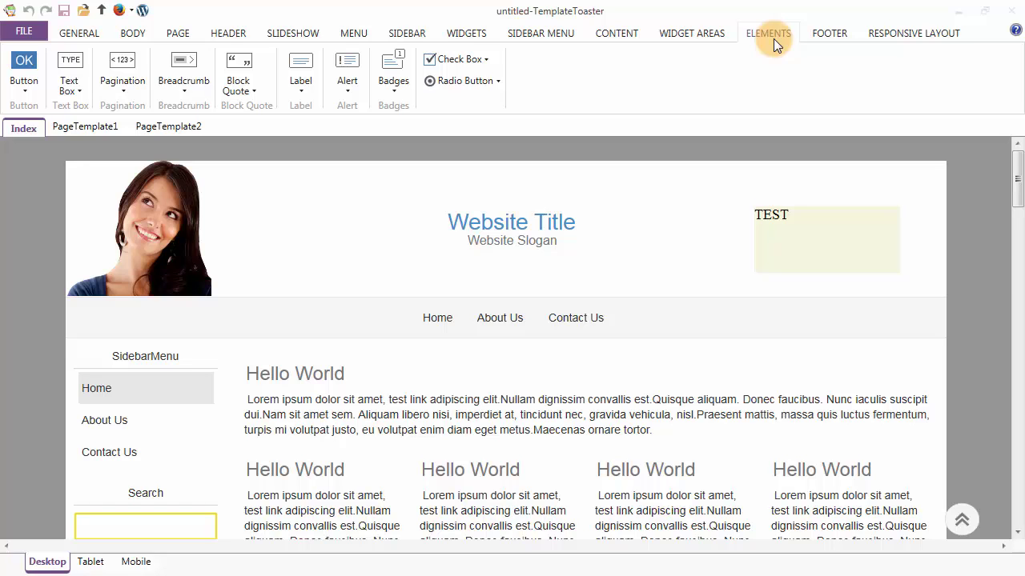
- Review the Button and Text Box element styles without changing them
drag(1015, 181, 1017, 356)
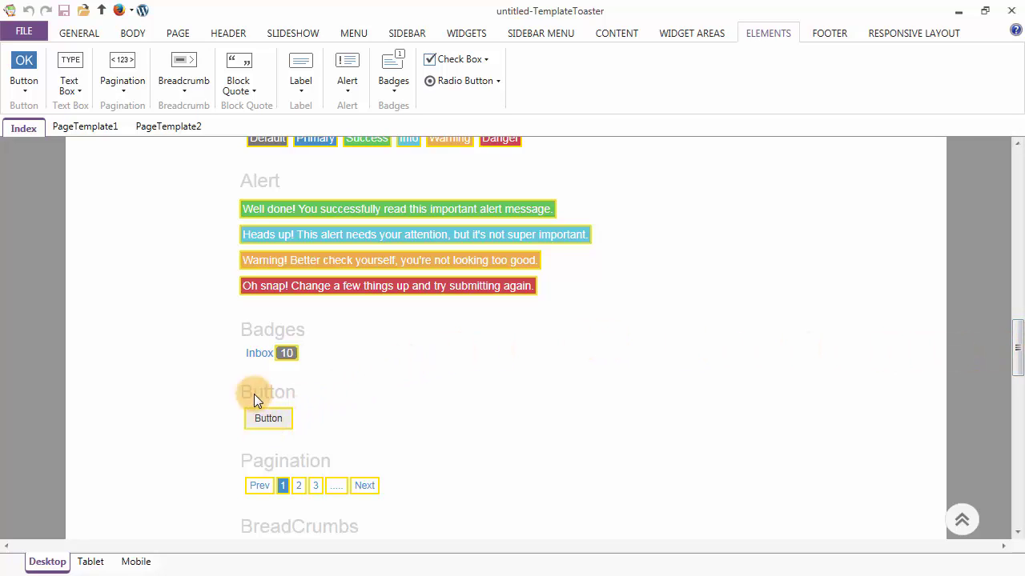
click(28, 80)
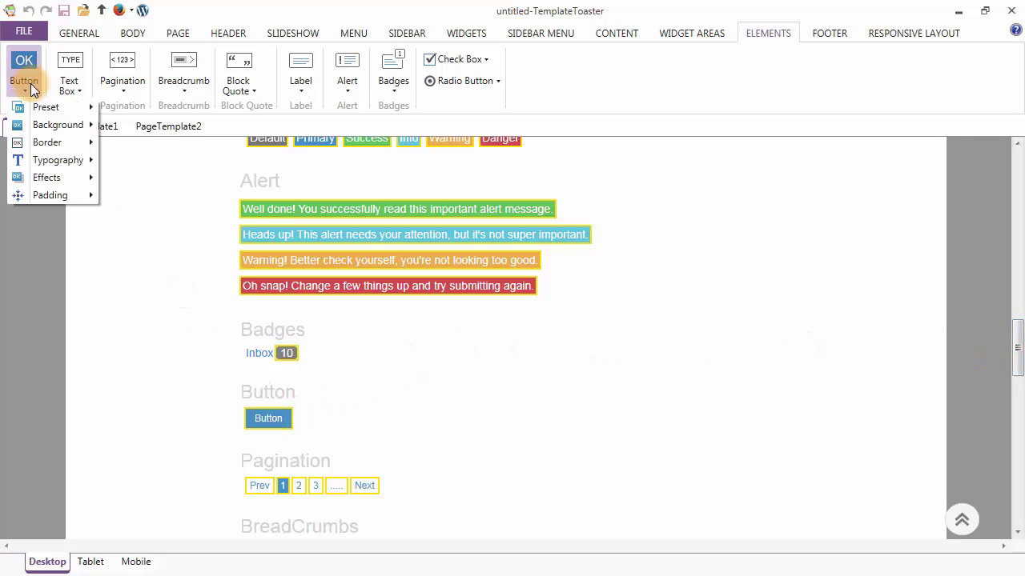
mouse_move(42, 164)
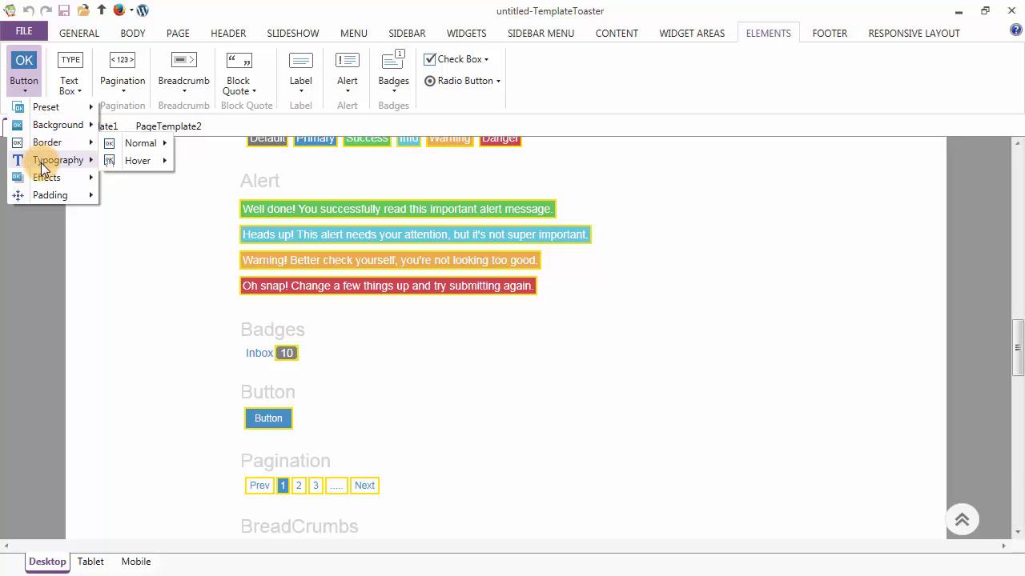
click(24, 83)
drag(1020, 344, 839, 303)
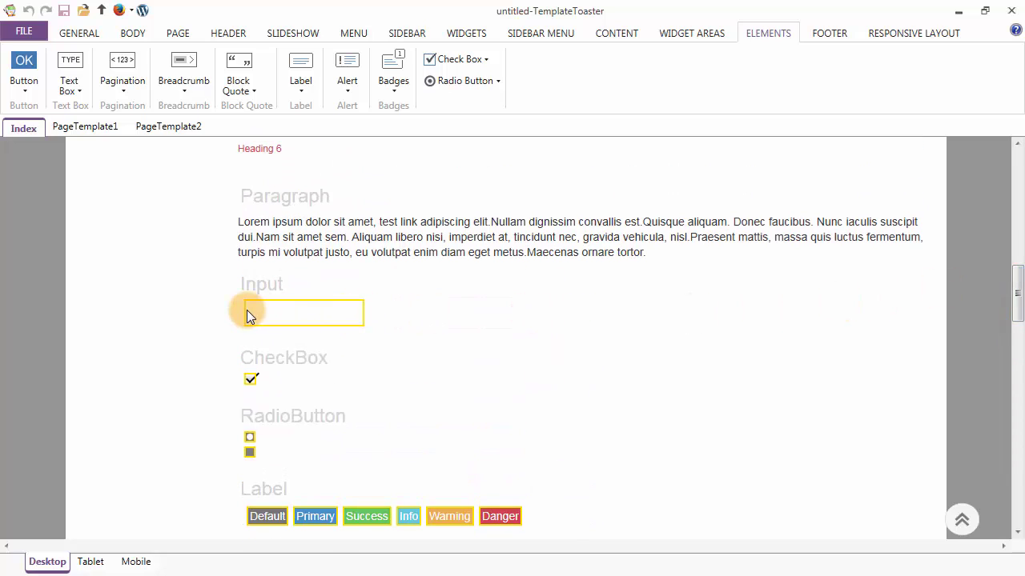
click(77, 74)
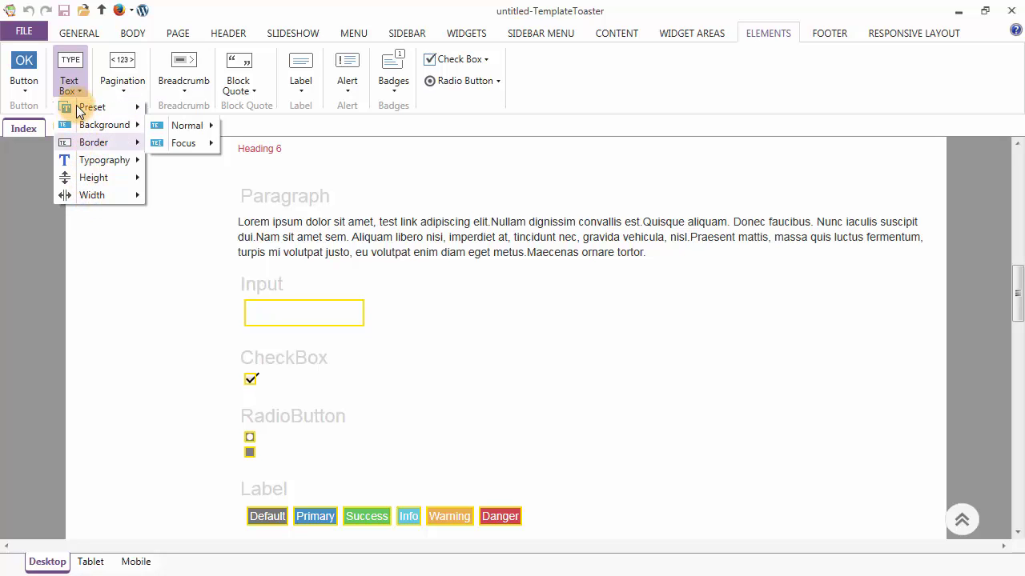
click(72, 84)
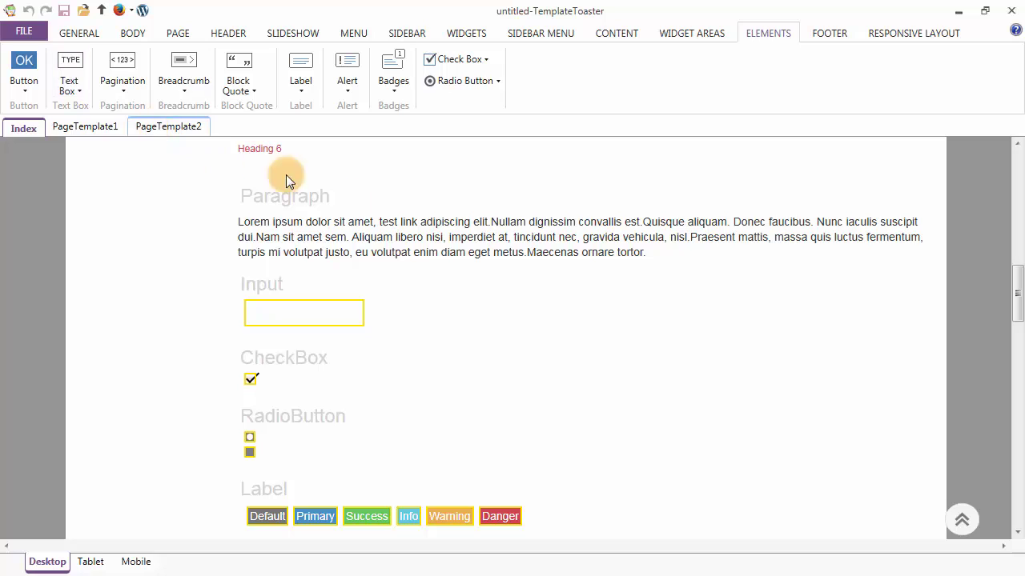
- Review the Pagination, Breadcrumb and Block Quote styles without changing them
drag(1010, 300, 1020, 365)
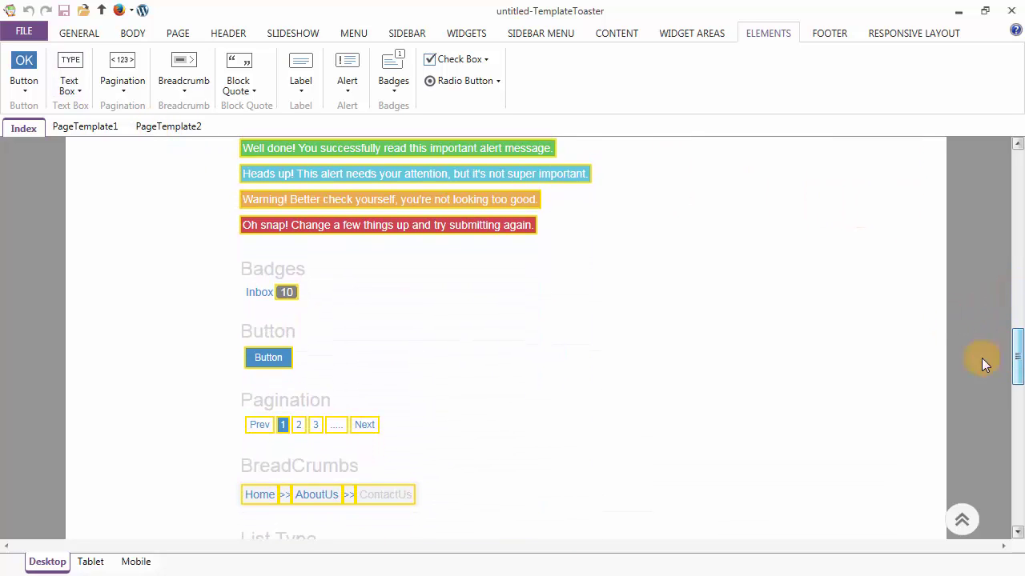
click(124, 84)
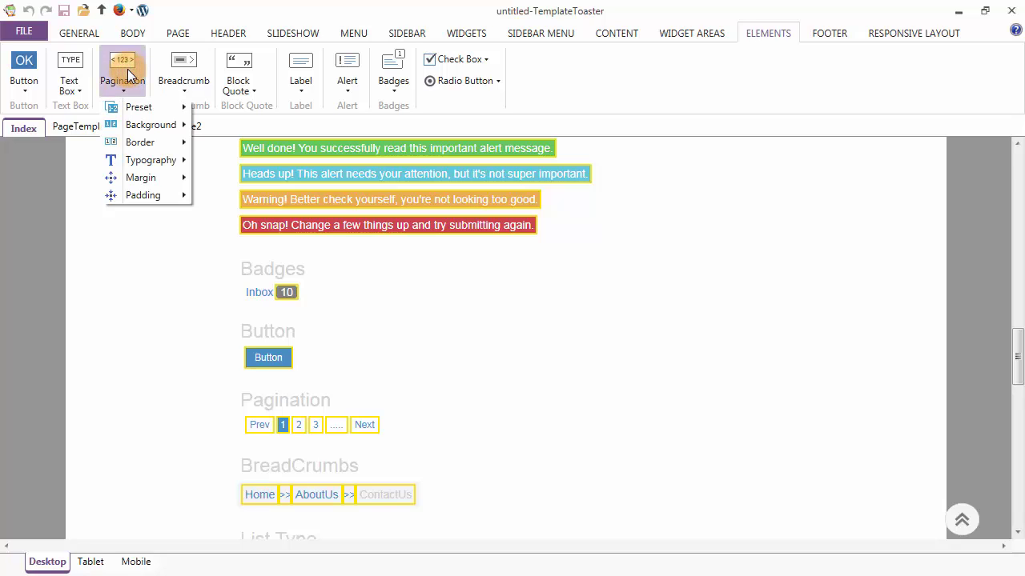
click(128, 74)
click(171, 80)
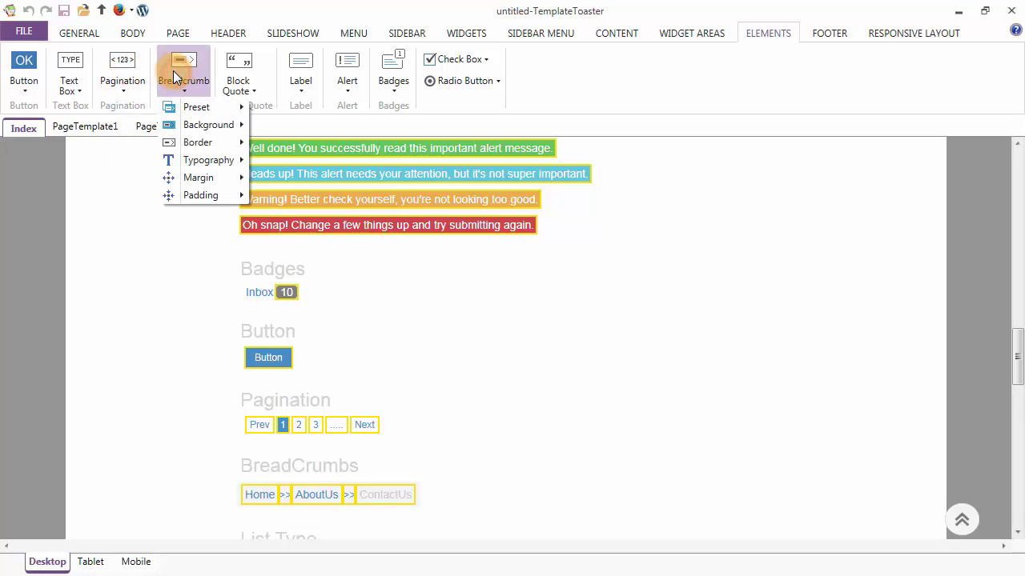
click(175, 76)
drag(1010, 354, 1017, 424)
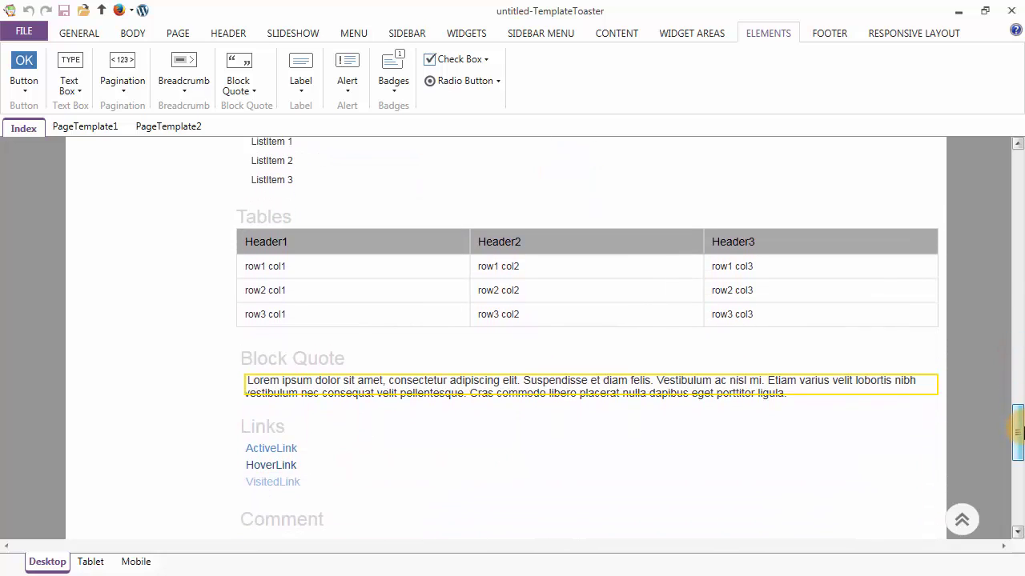
click(246, 84)
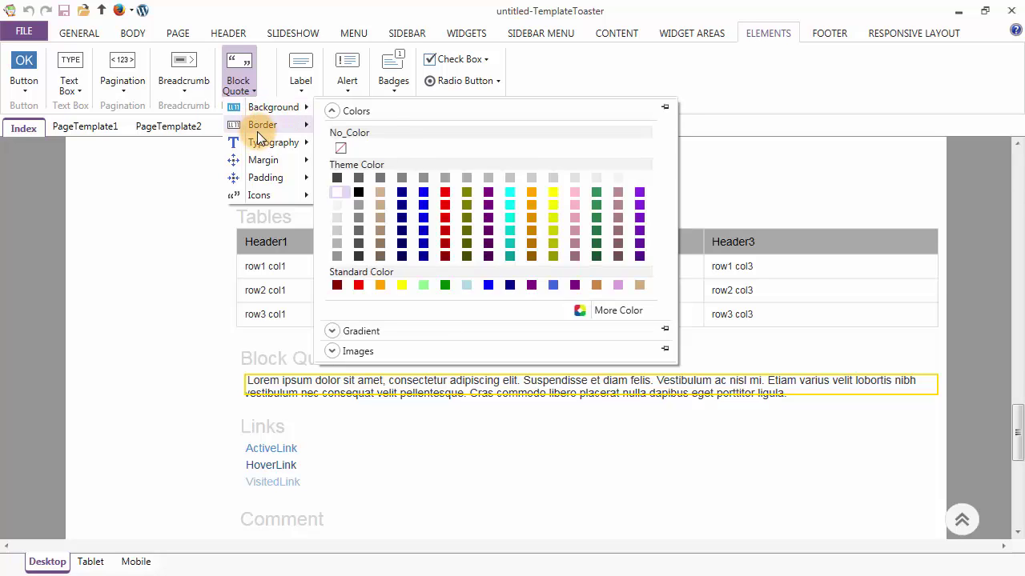
mouse_move(263, 196)
click(242, 78)
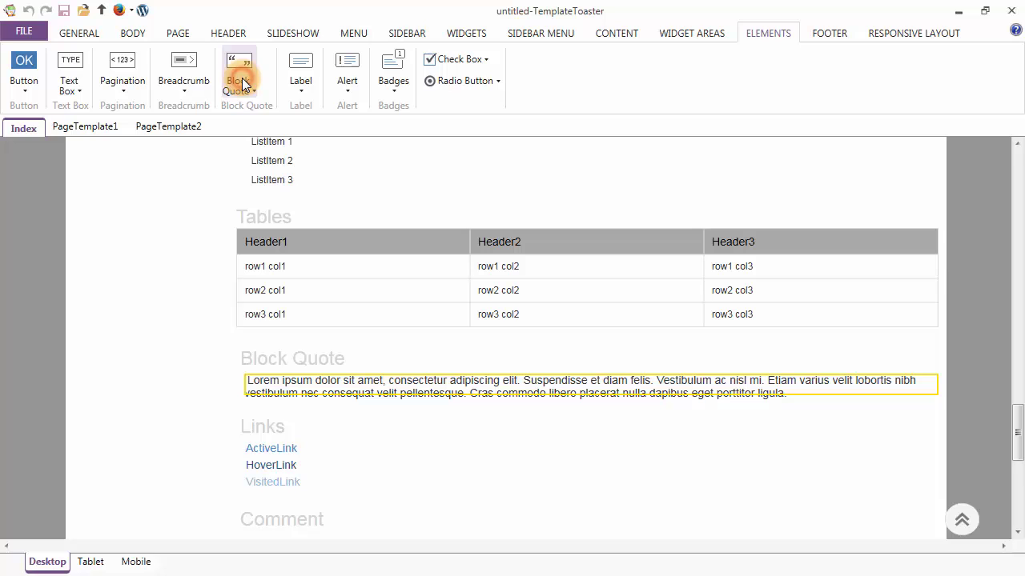
- Review the Label, Alert and Badge styles without changing them
drag(1014, 425, 1008, 320)
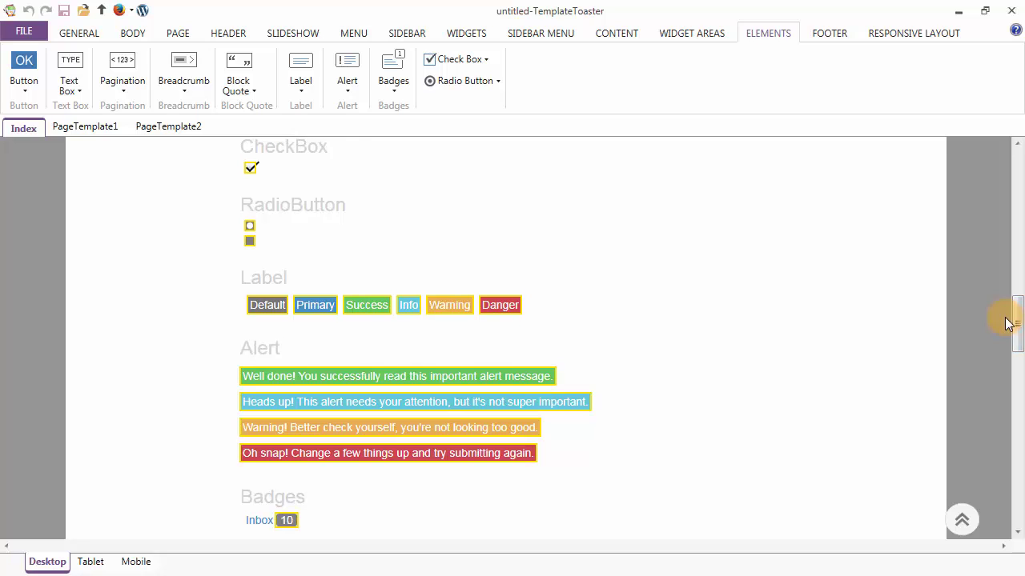
click(301, 80)
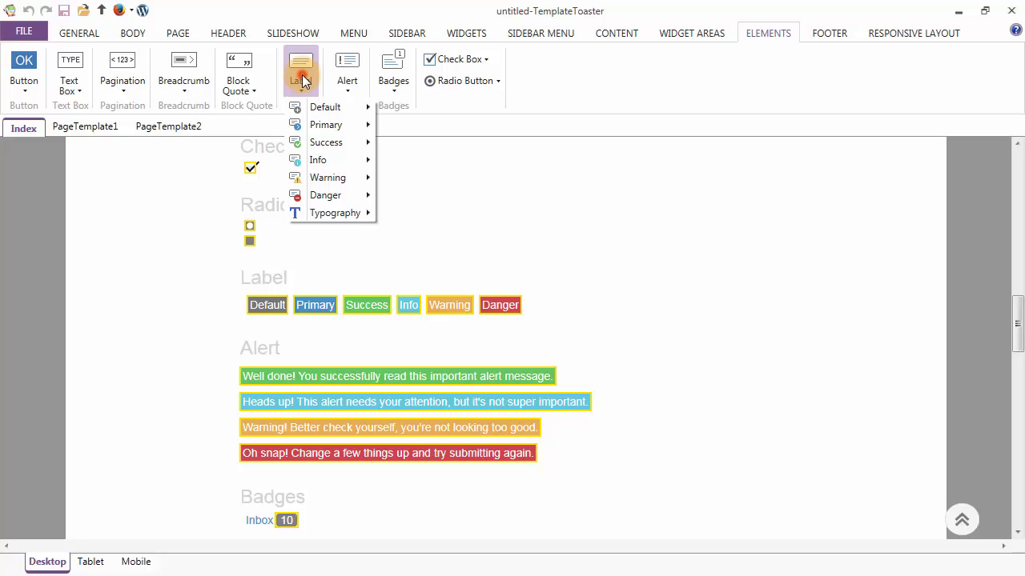
click(303, 80)
click(349, 76)
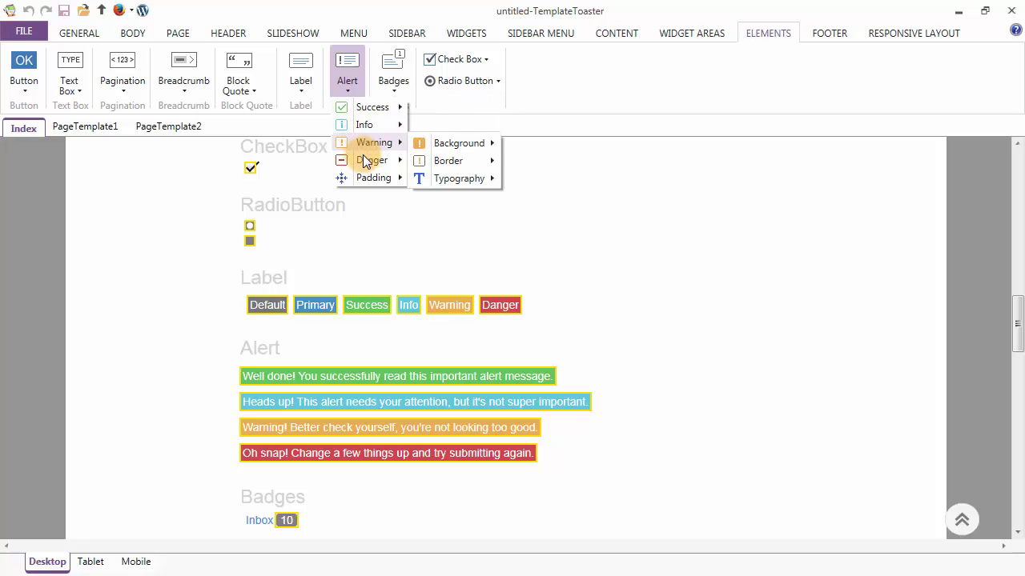
mouse_move(363, 156)
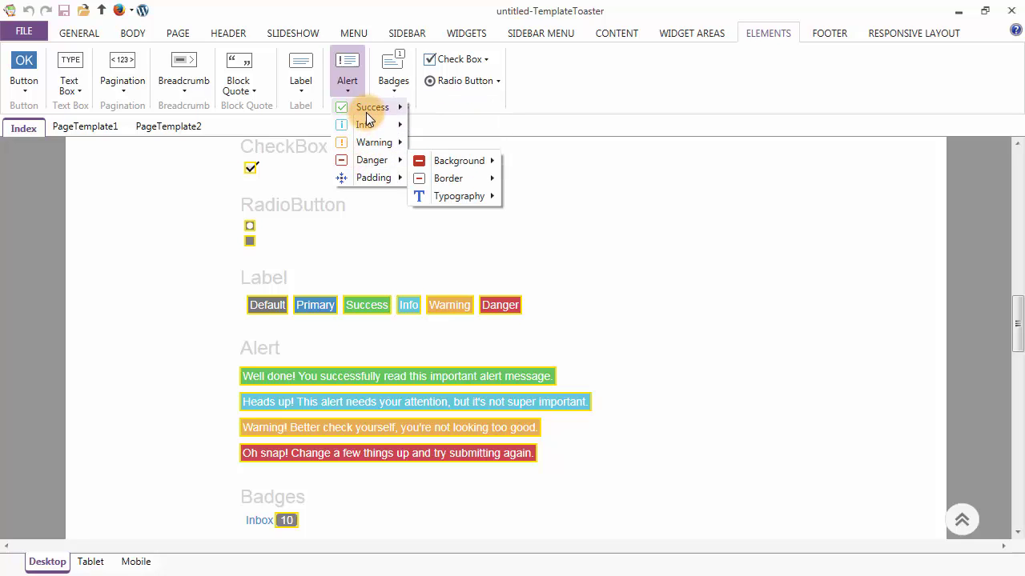
mouse_move(368, 109)
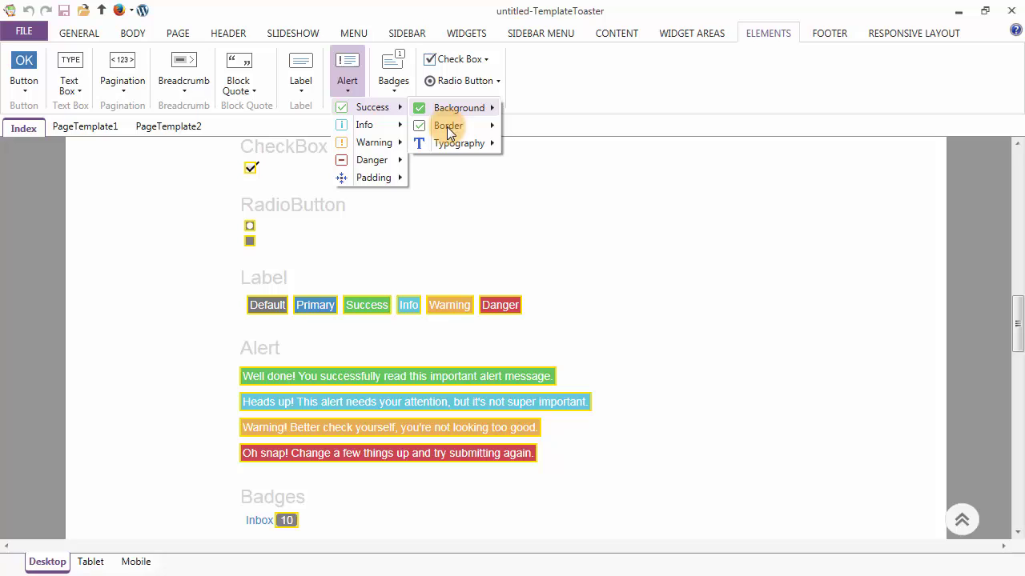
click(343, 78)
click(400, 78)
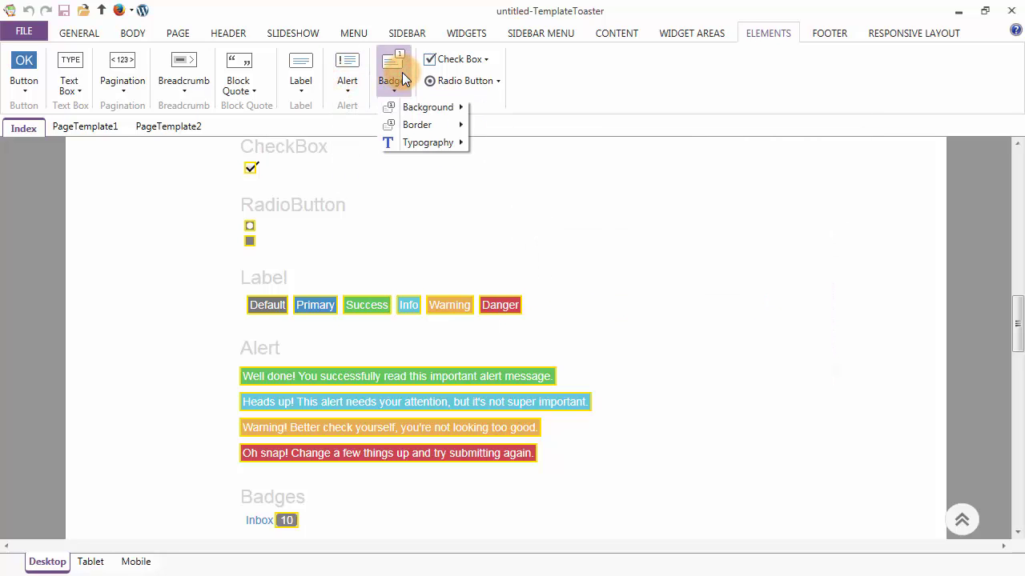
click(402, 72)
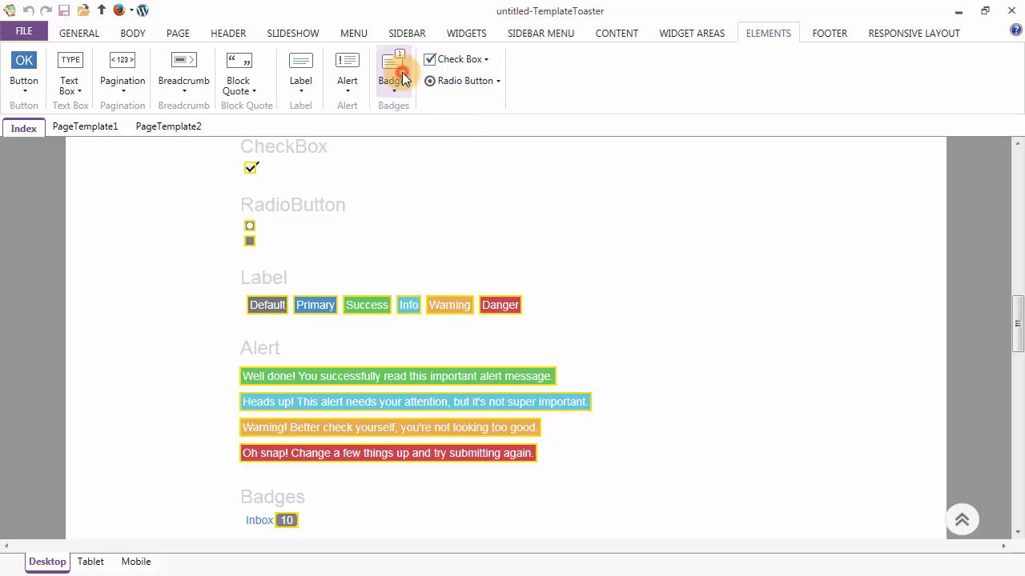
- Look at the Check Box and Radio Button style options, leaving them unchanged
click(480, 60)
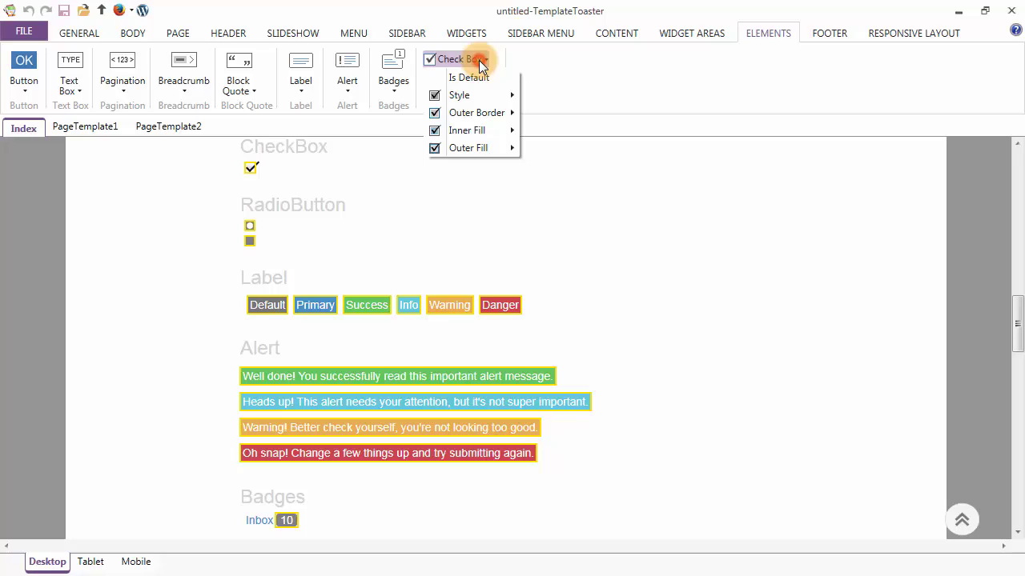
click(479, 60)
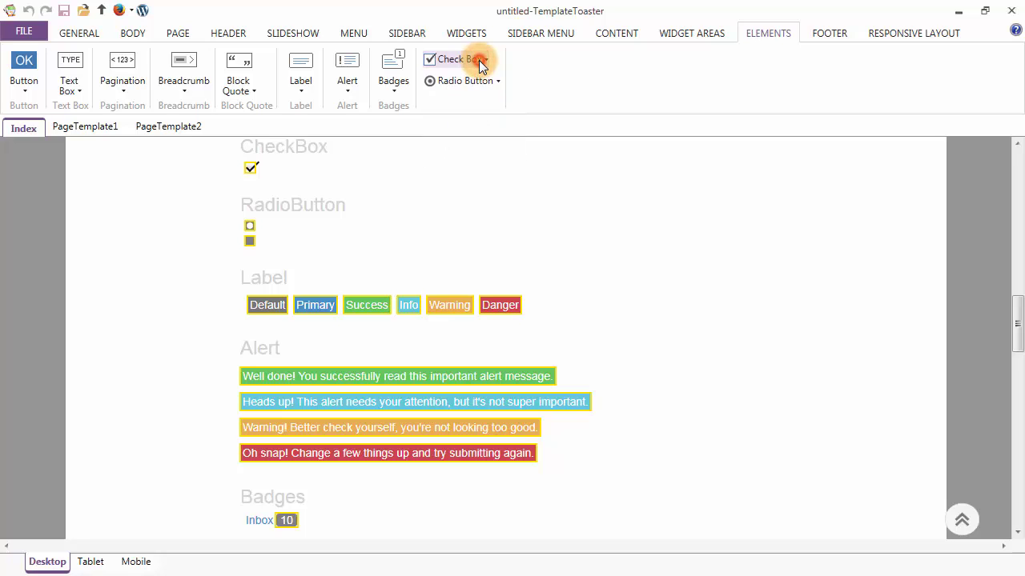
click(477, 83)
click(478, 83)
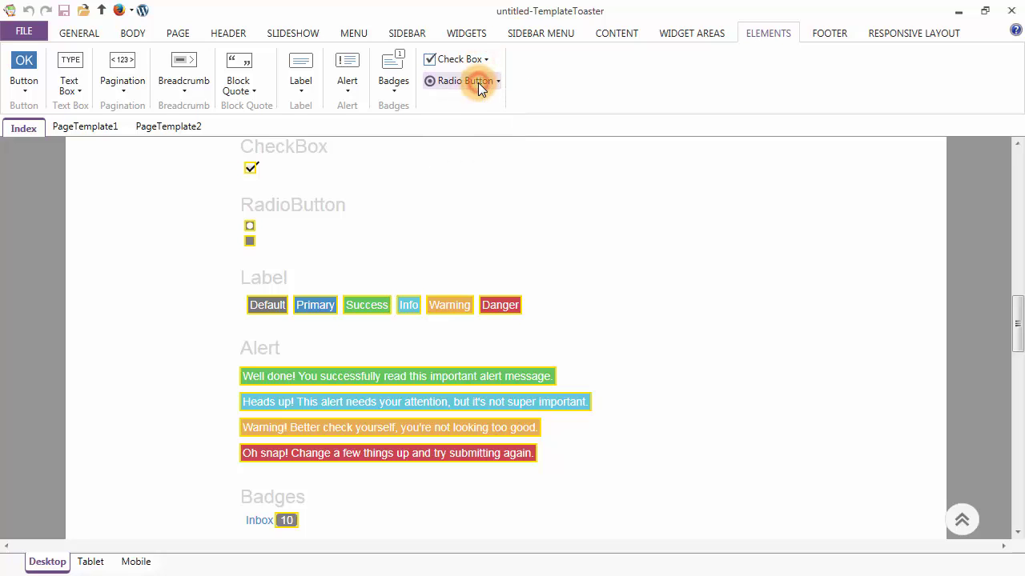
- Scroll to the footer and browse the footer Presets gallery without choosing one
click(821, 36)
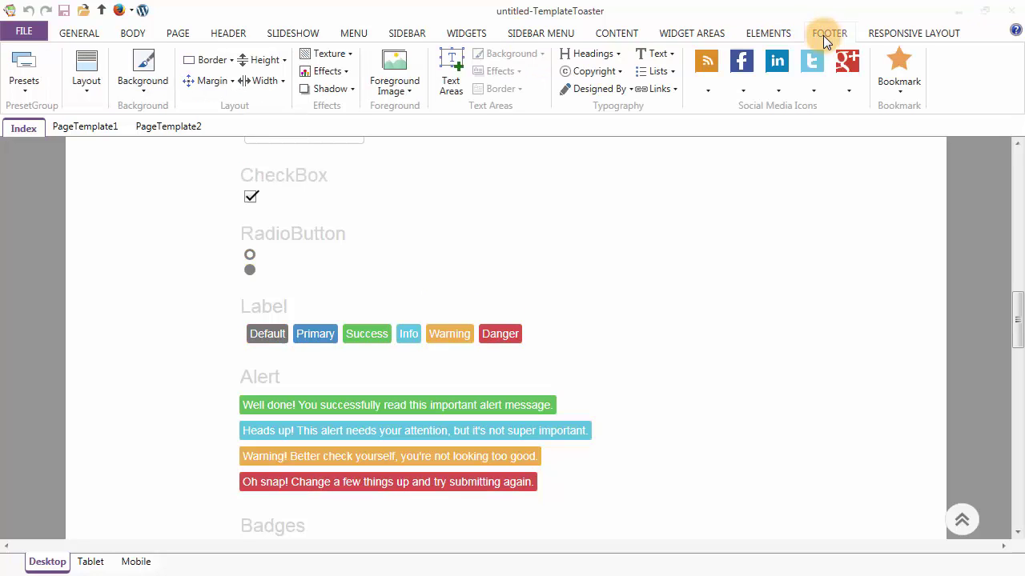
scroll(983, 306, up, 1)
drag(1016, 318, 1017, 496)
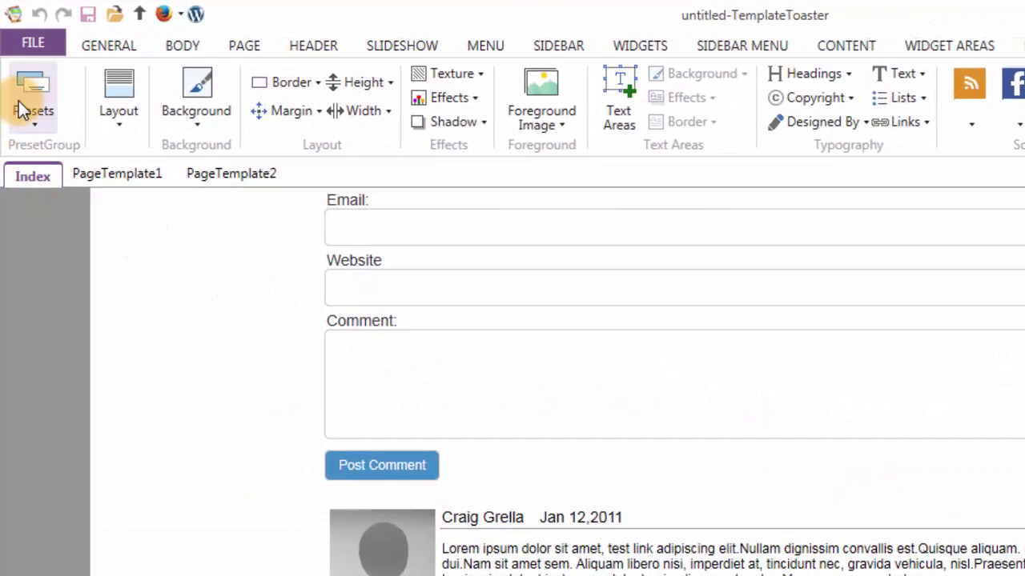
click(19, 101)
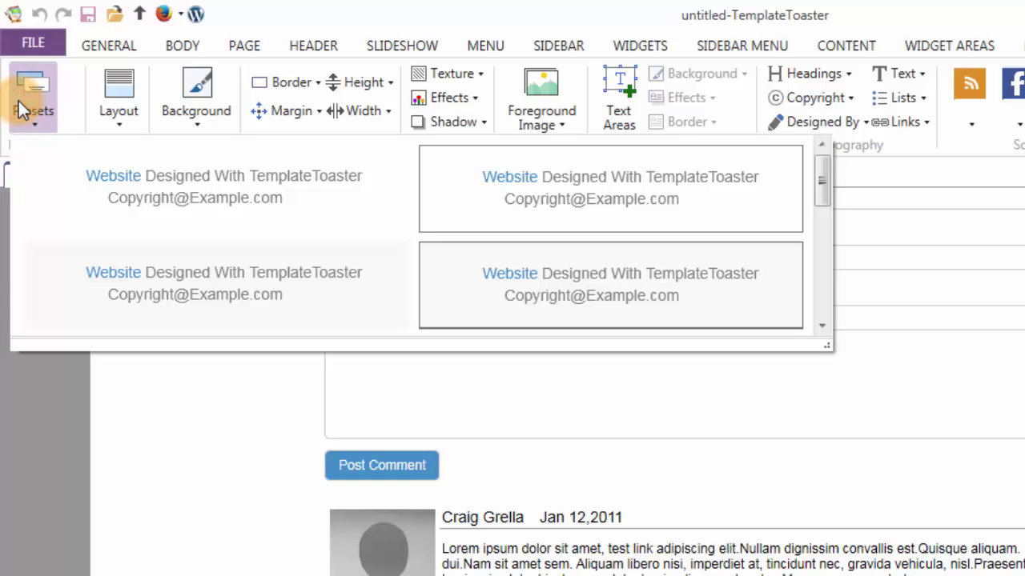
click(18, 101)
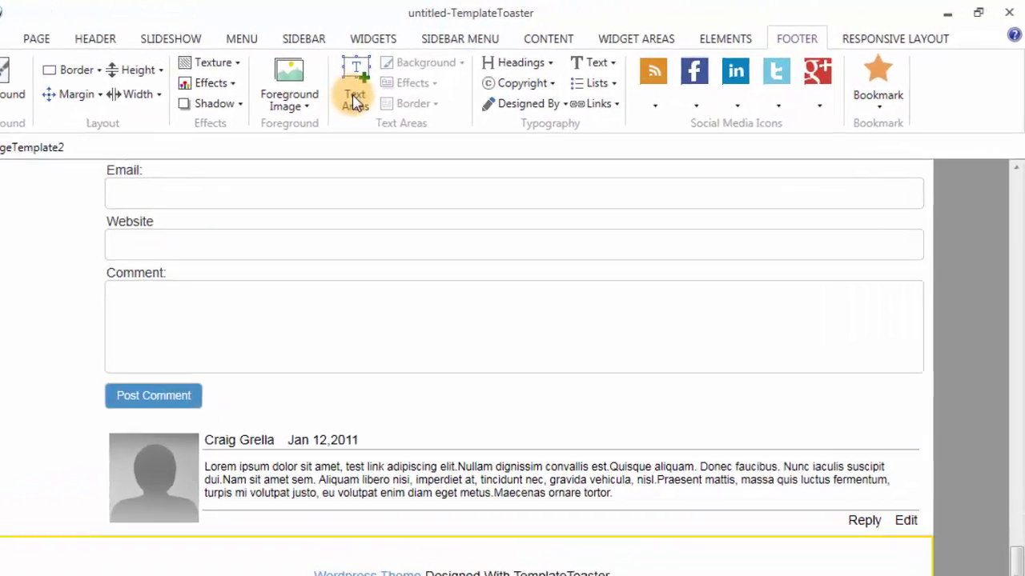
- Check the RSS, Facebook, LinkedIn, Twitter and Google+ icon style choices without changing them
click(648, 77)
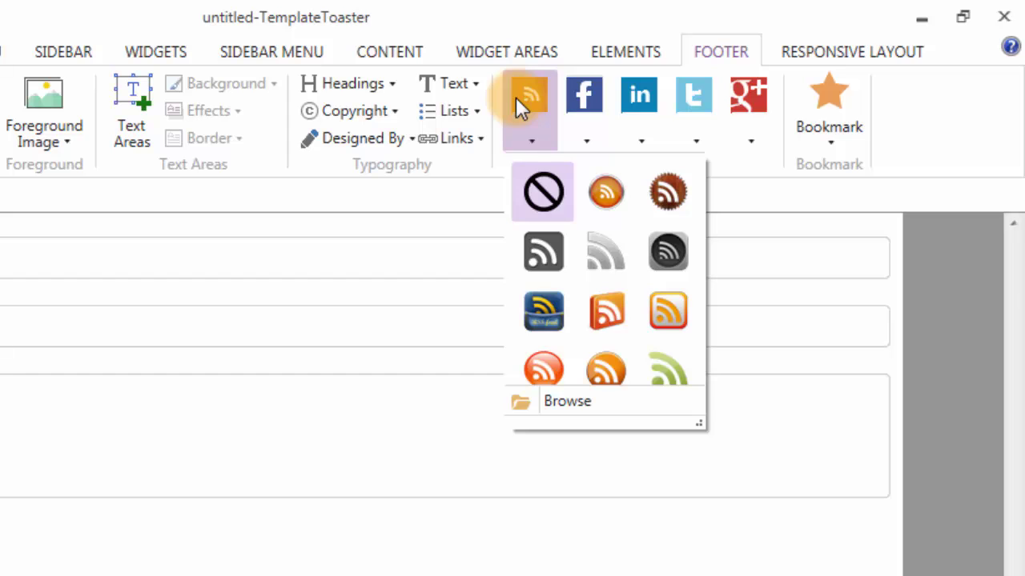
scroll(542, 342, down, 1)
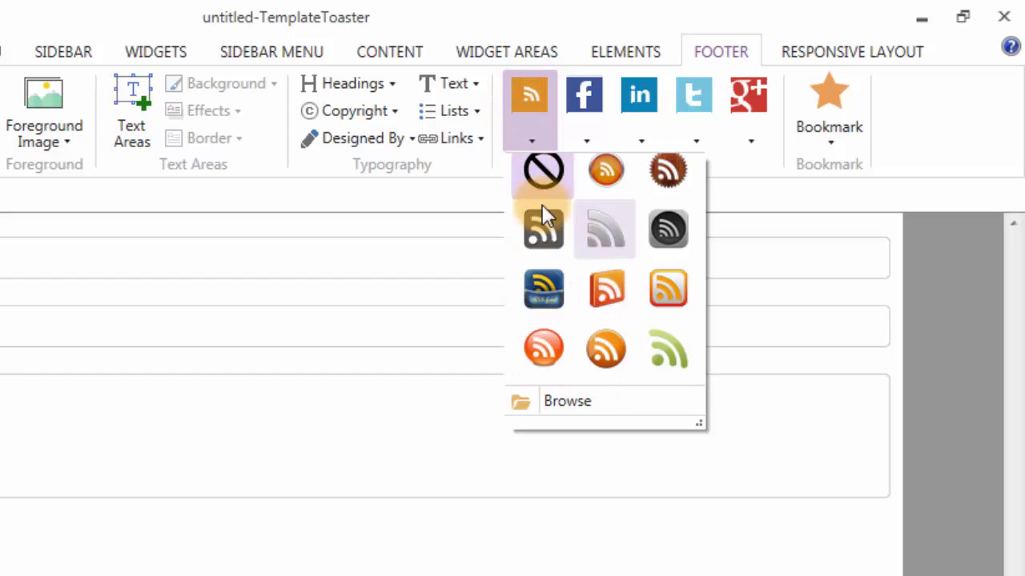
scroll(548, 225, up, 1)
click(527, 100)
click(584, 100)
click(583, 95)
click(623, 95)
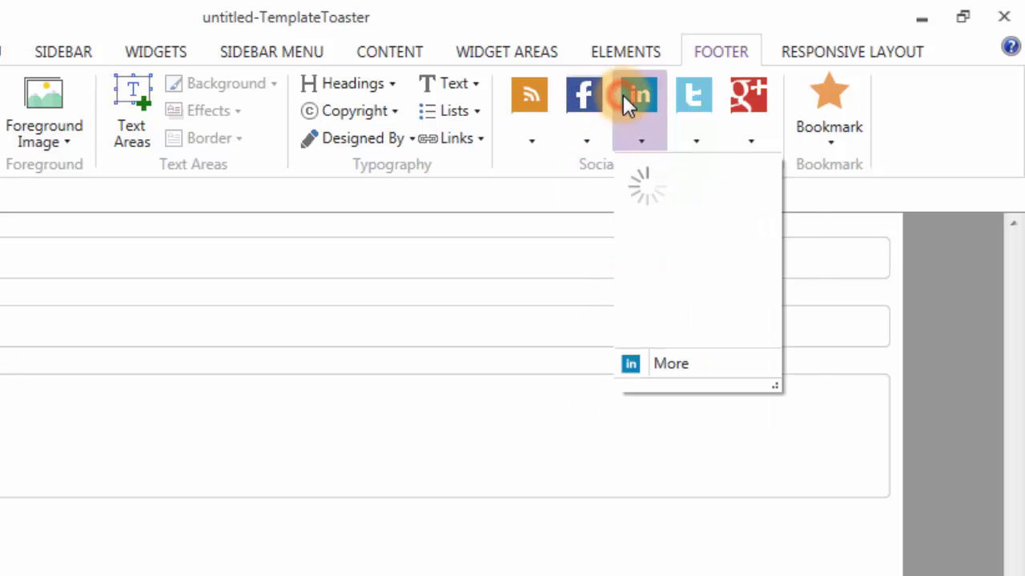
click(623, 94)
click(692, 99)
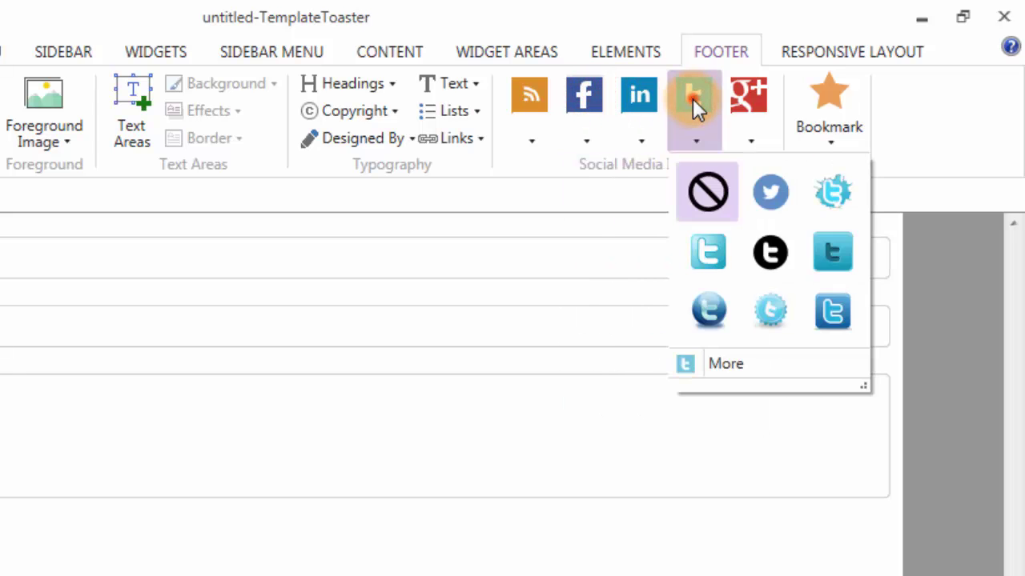
click(693, 98)
click(750, 106)
click(750, 106)
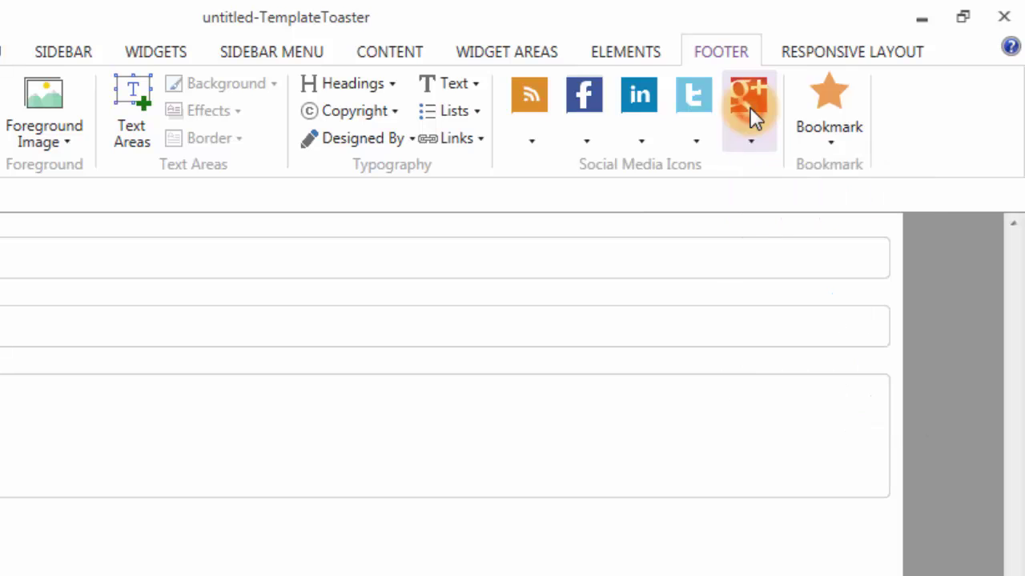
click(848, 48)
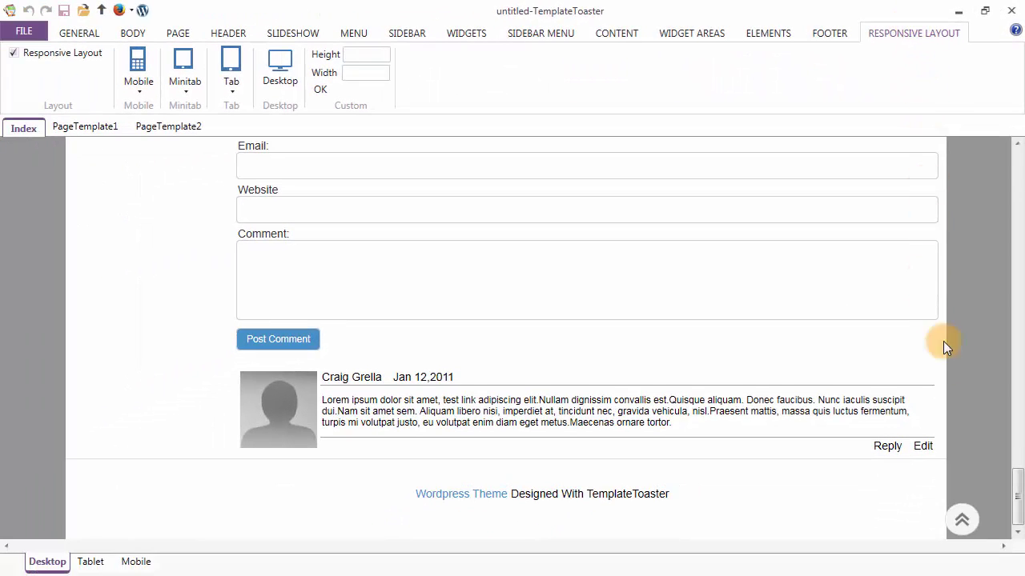
- Toggle Responsive Layout off and back on, then preview the page at tablet and mobile widths
drag(1011, 504, 1007, 181)
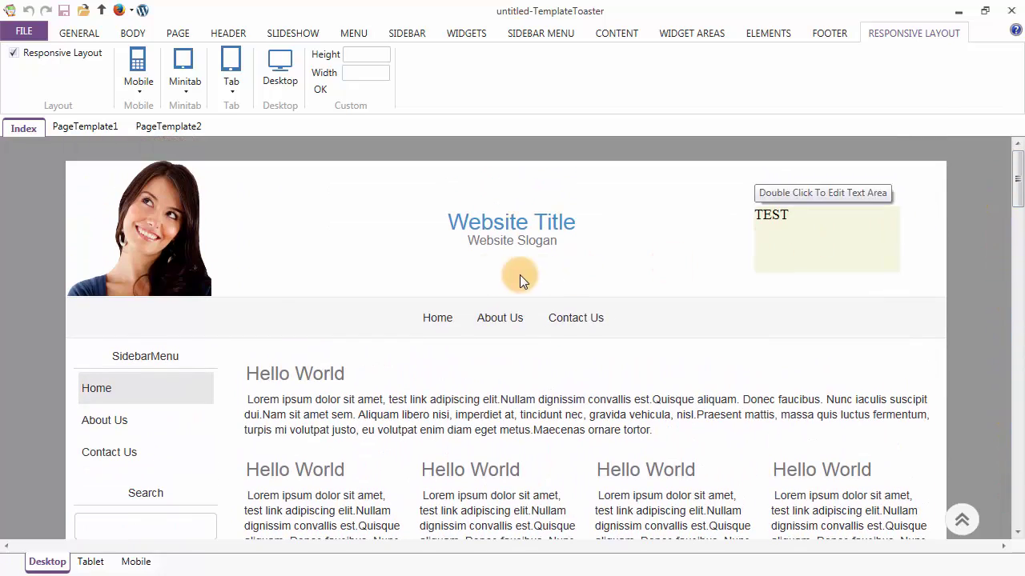
click(14, 54)
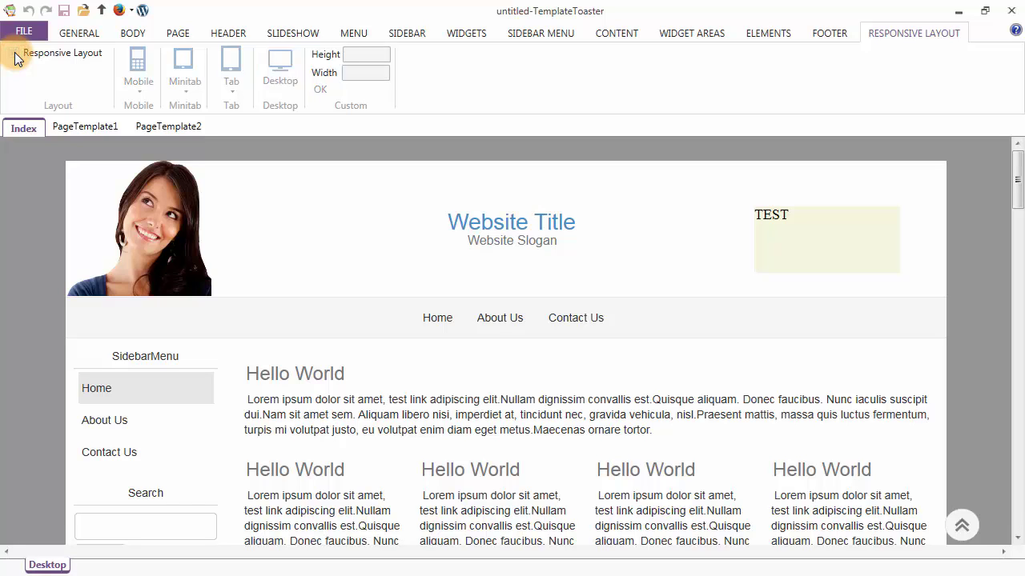
click(14, 54)
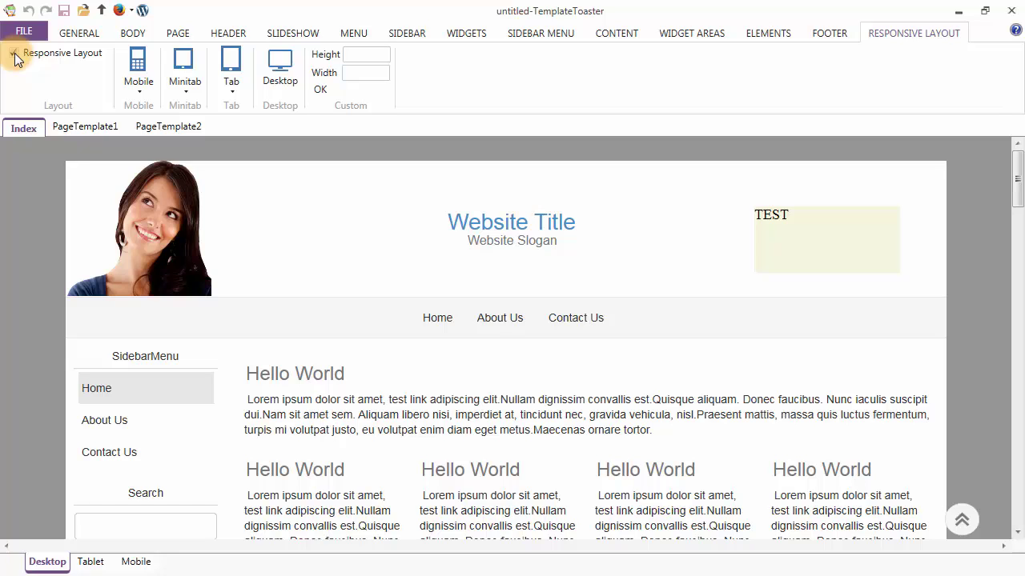
click(96, 563)
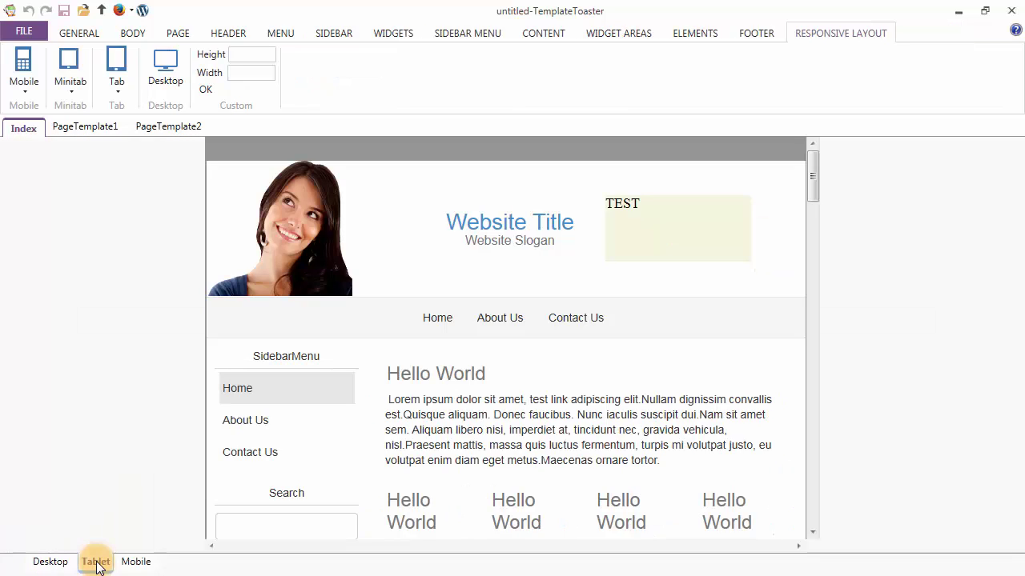
click(136, 563)
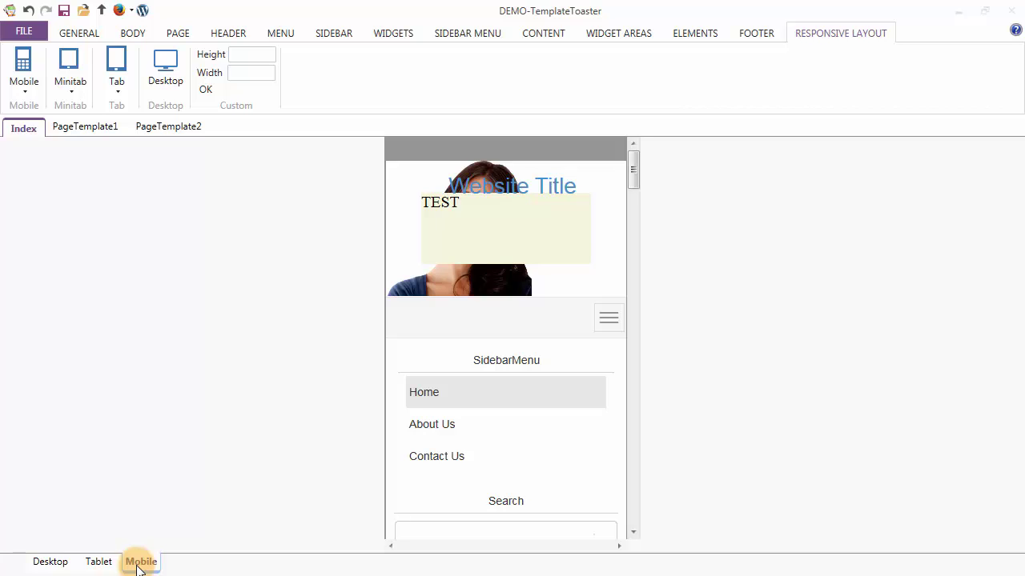
- Delete the TEST text area and move the Website Title to the header's right side
click(422, 201)
right_click(421, 201)
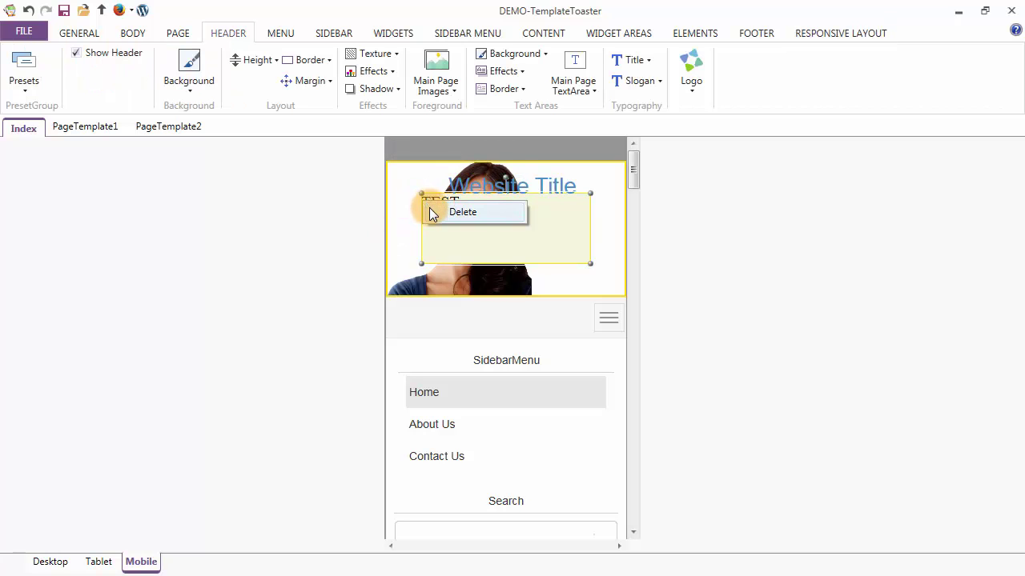
click(433, 212)
drag(510, 192, 559, 210)
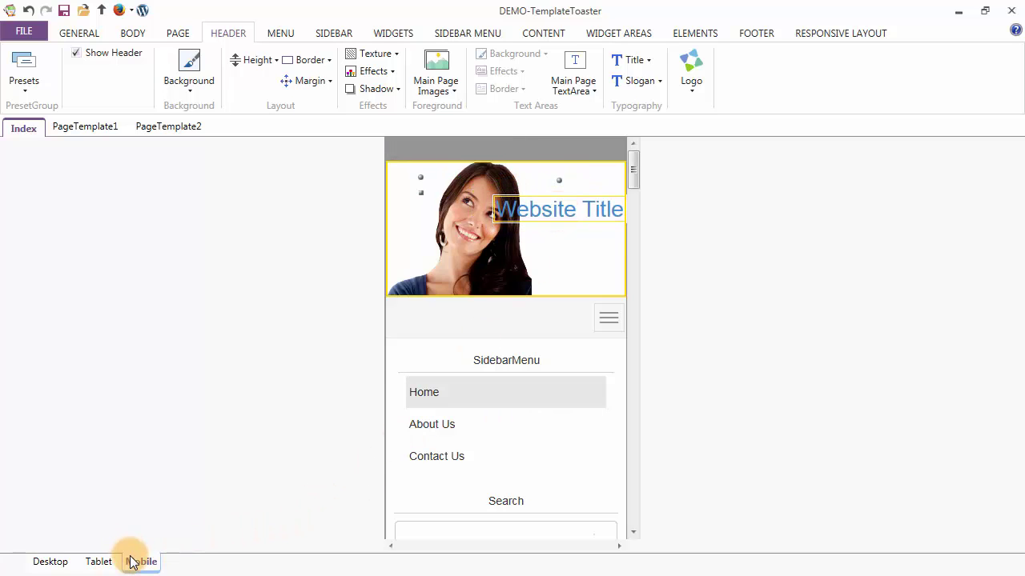
click(56, 564)
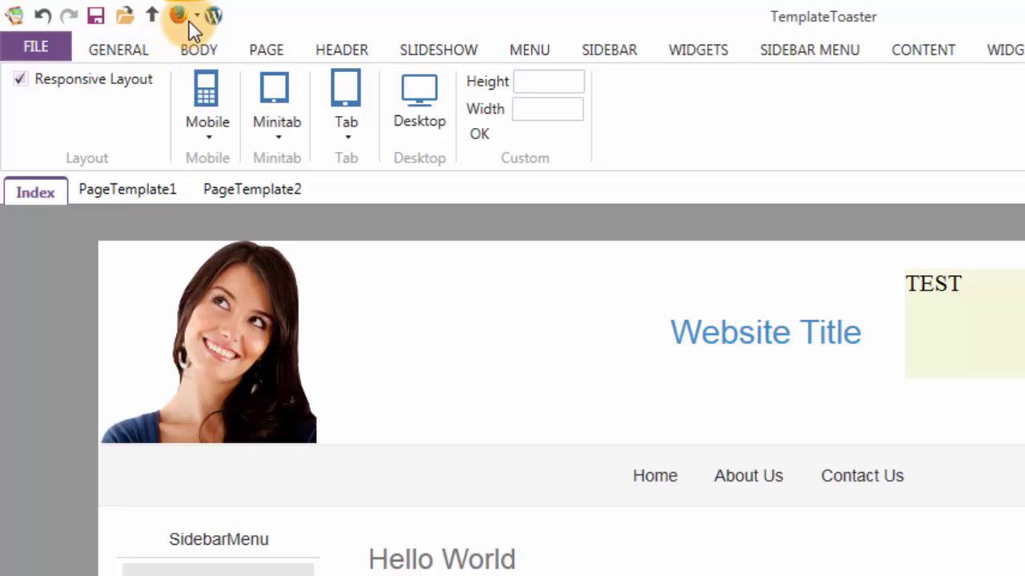
click(196, 16)
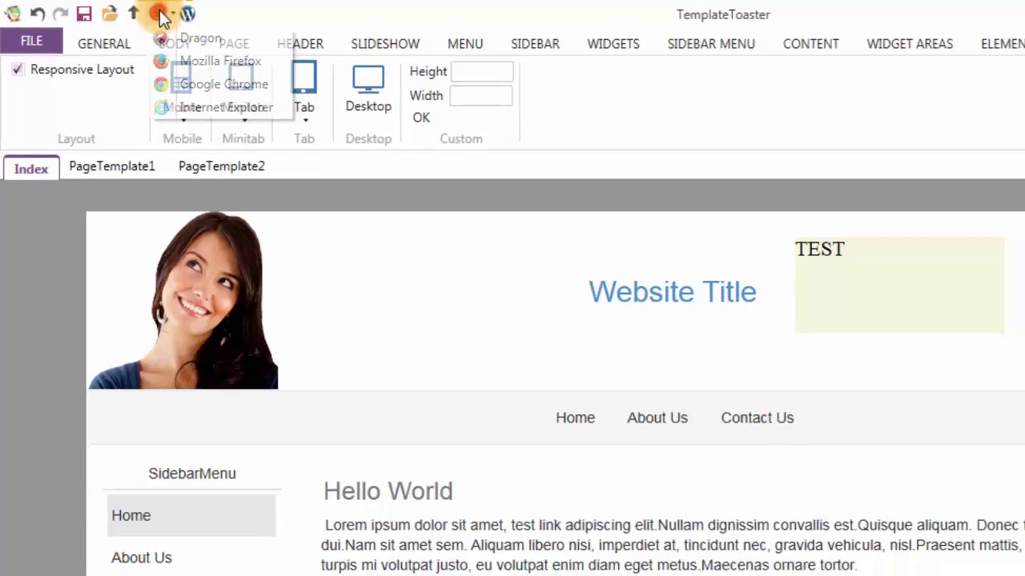
click(181, 12)
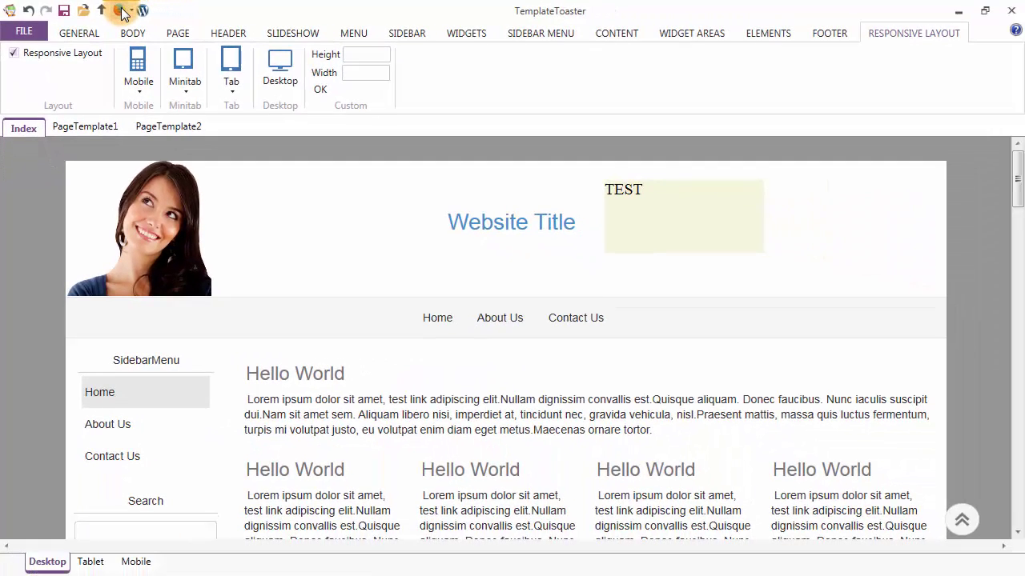
click(122, 11)
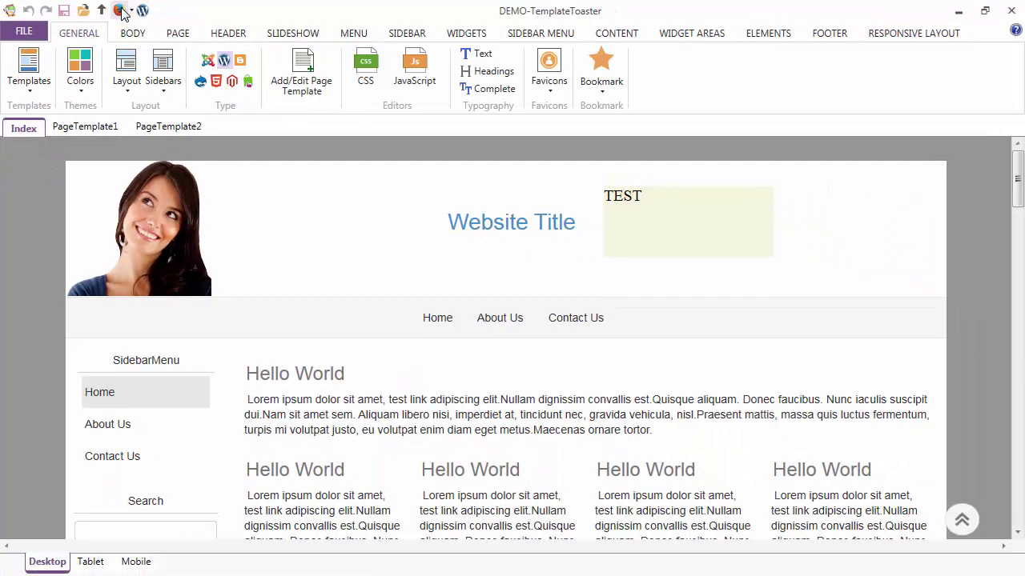
drag(1017, 132, 1016, 96)
click(952, 7)
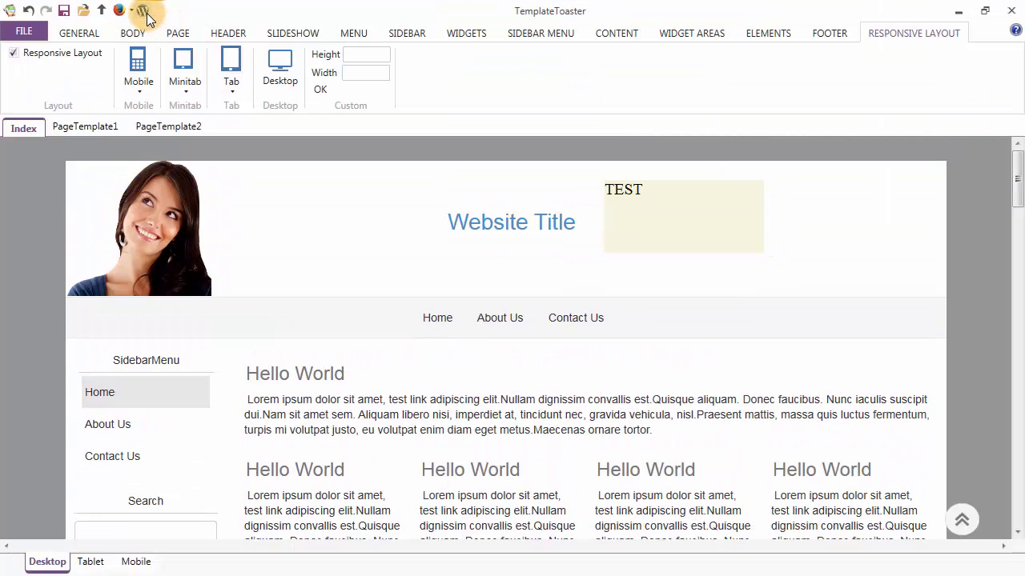
- Export the theme as a WordPress zip named DEMO, then start saving the project as DEMO
click(145, 13)
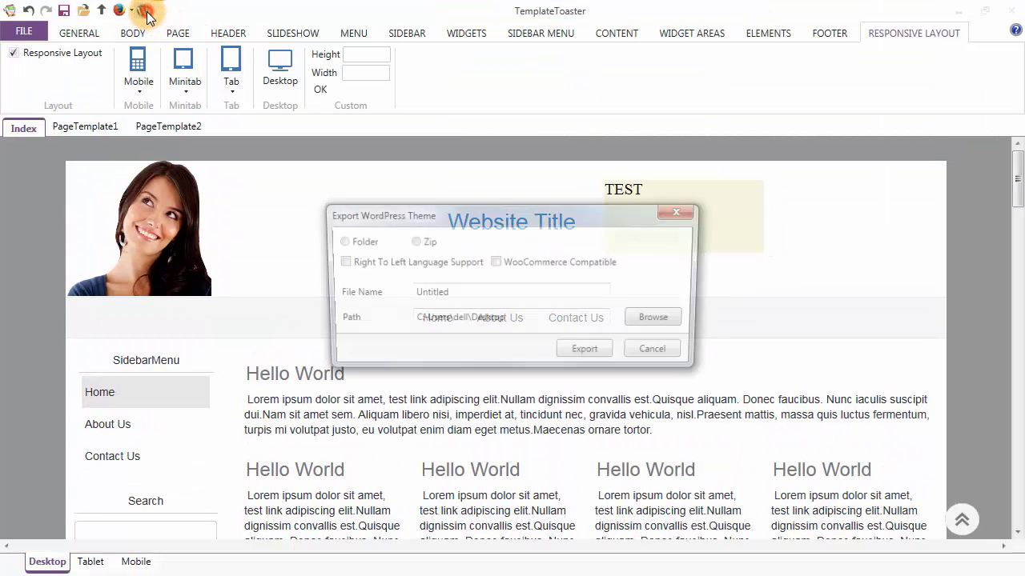
double_click(465, 294)
text(DEMO)
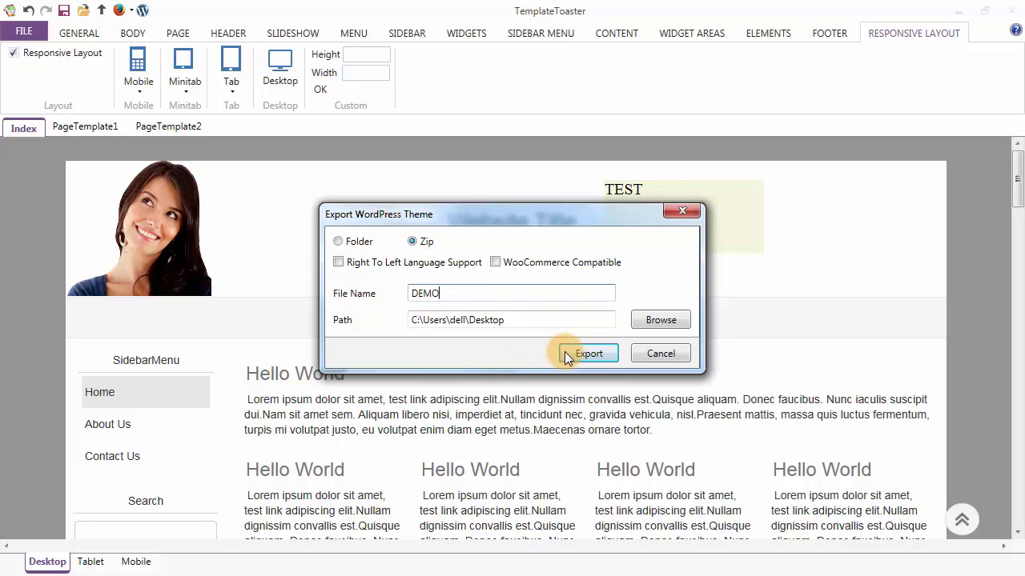
click(566, 353)
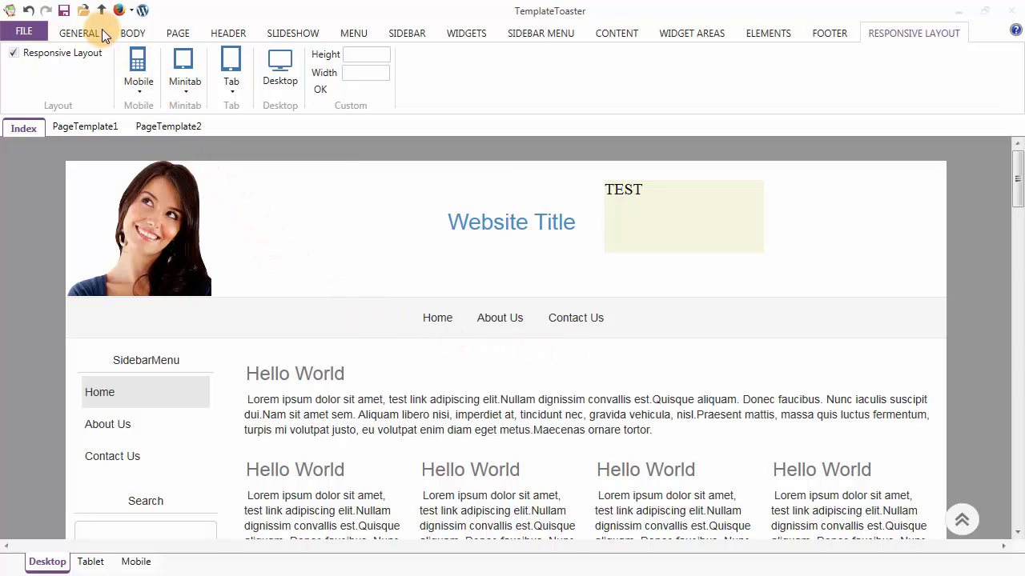
click(64, 11)
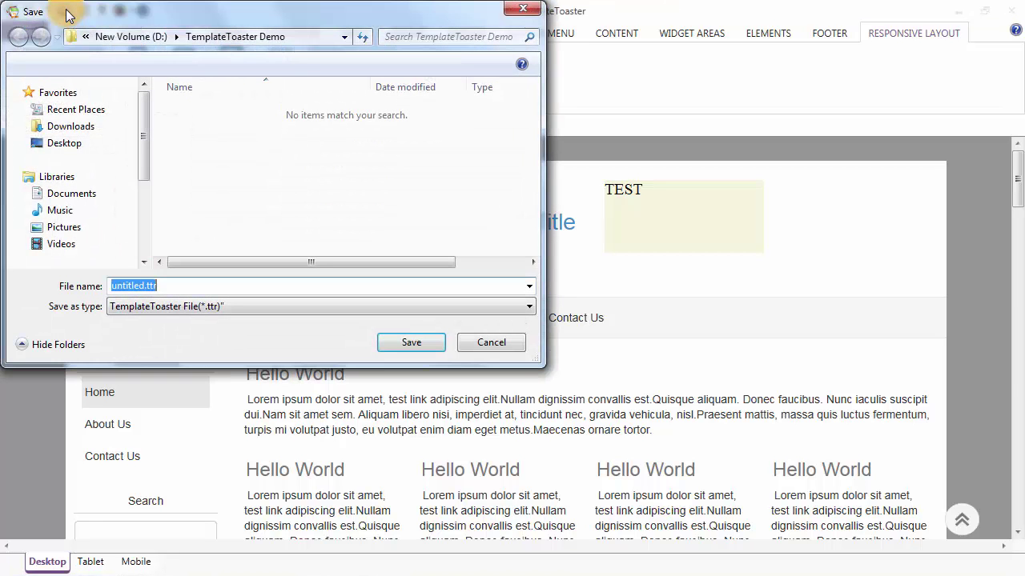
text(DEMO)
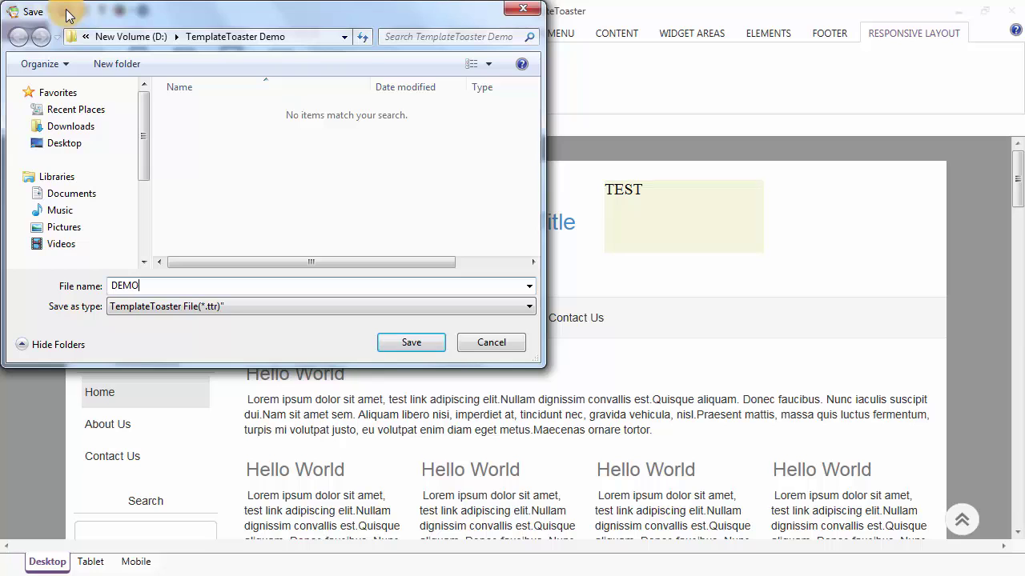